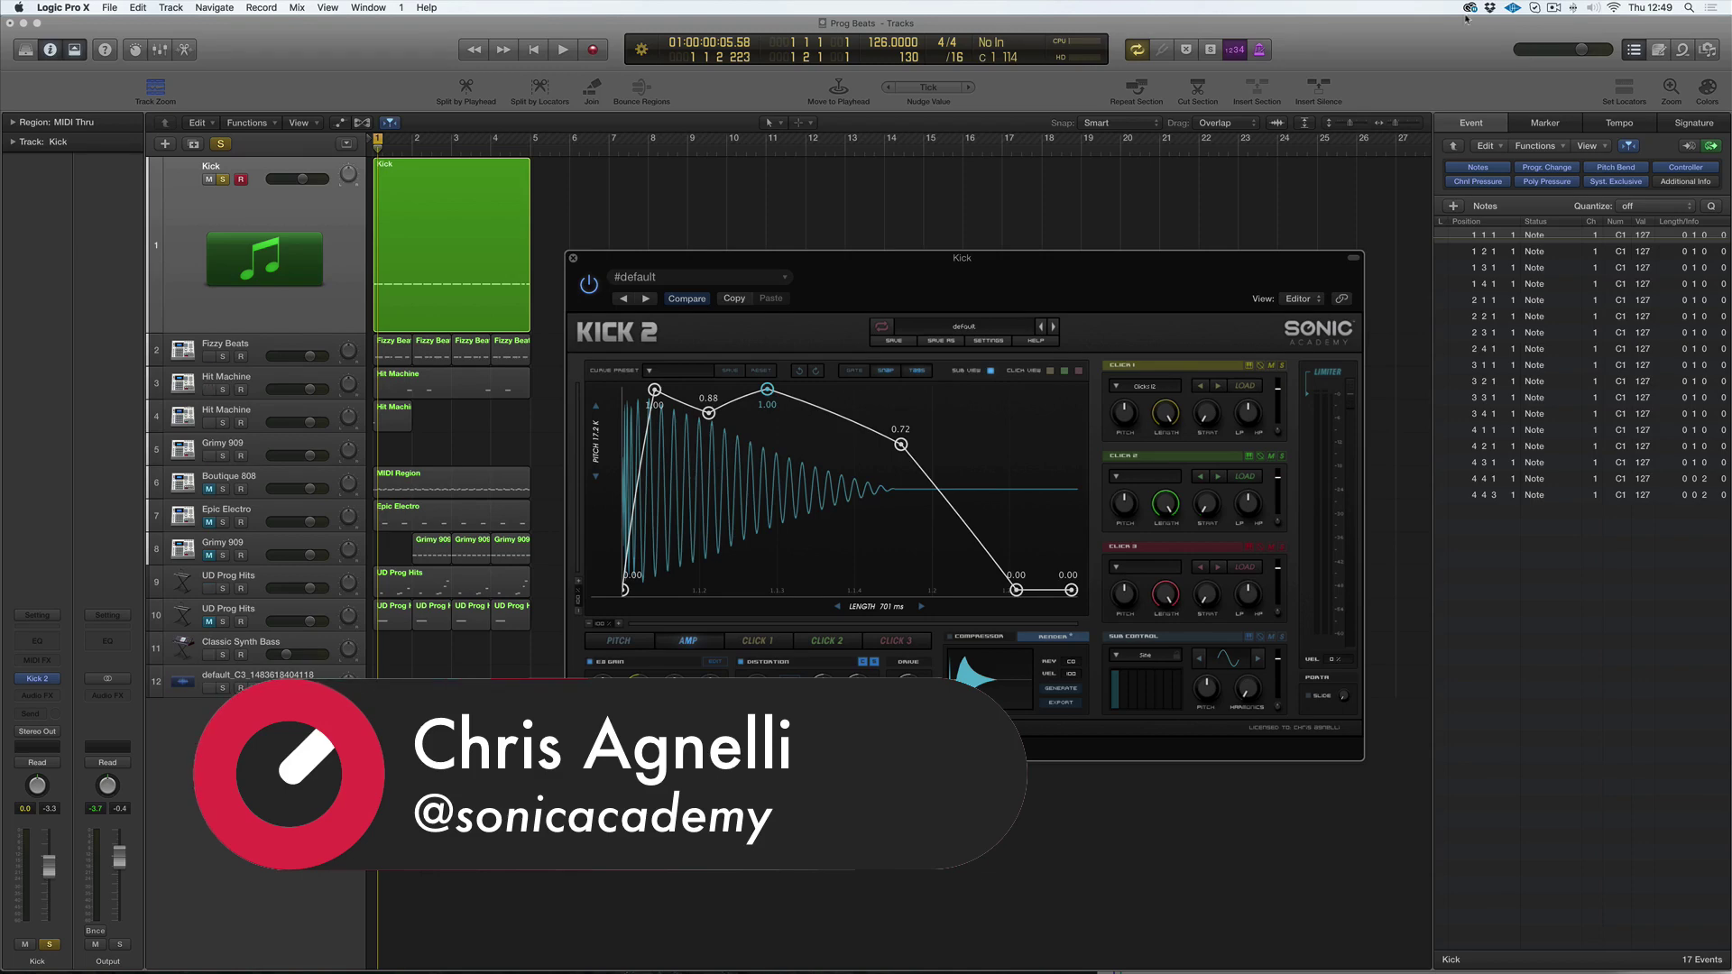
Check the Kick 2 settings panel, then switch the limiter off and back on
left_click(984, 341)
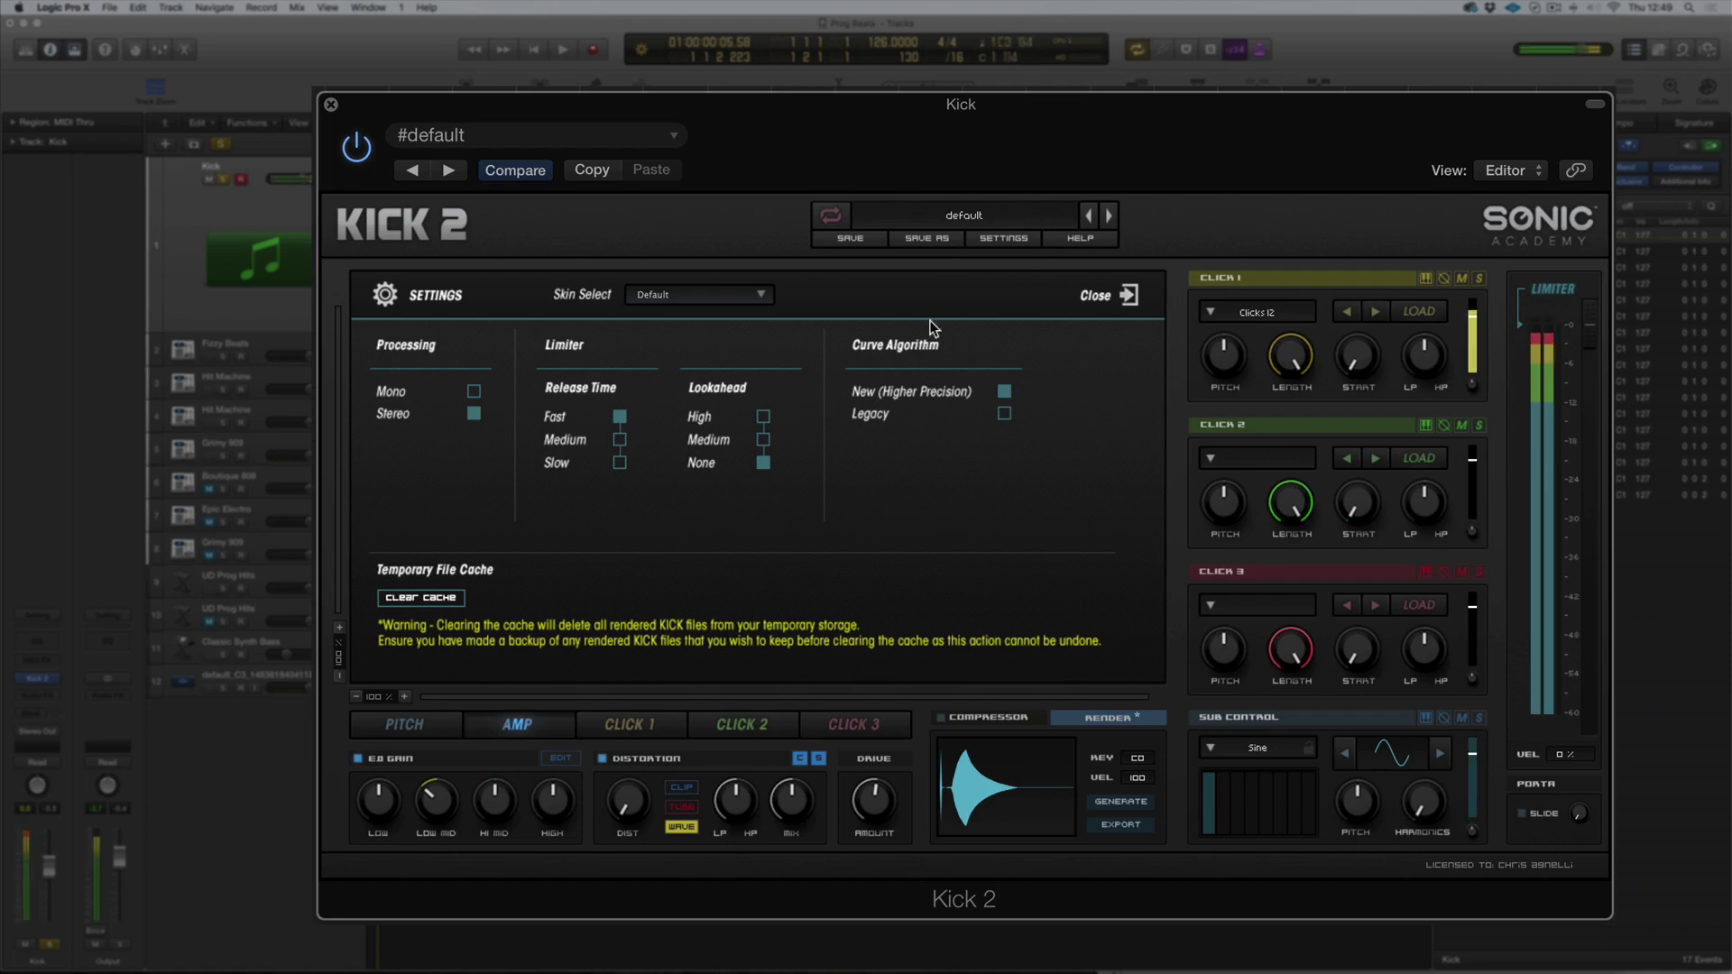
left_click(1108, 295)
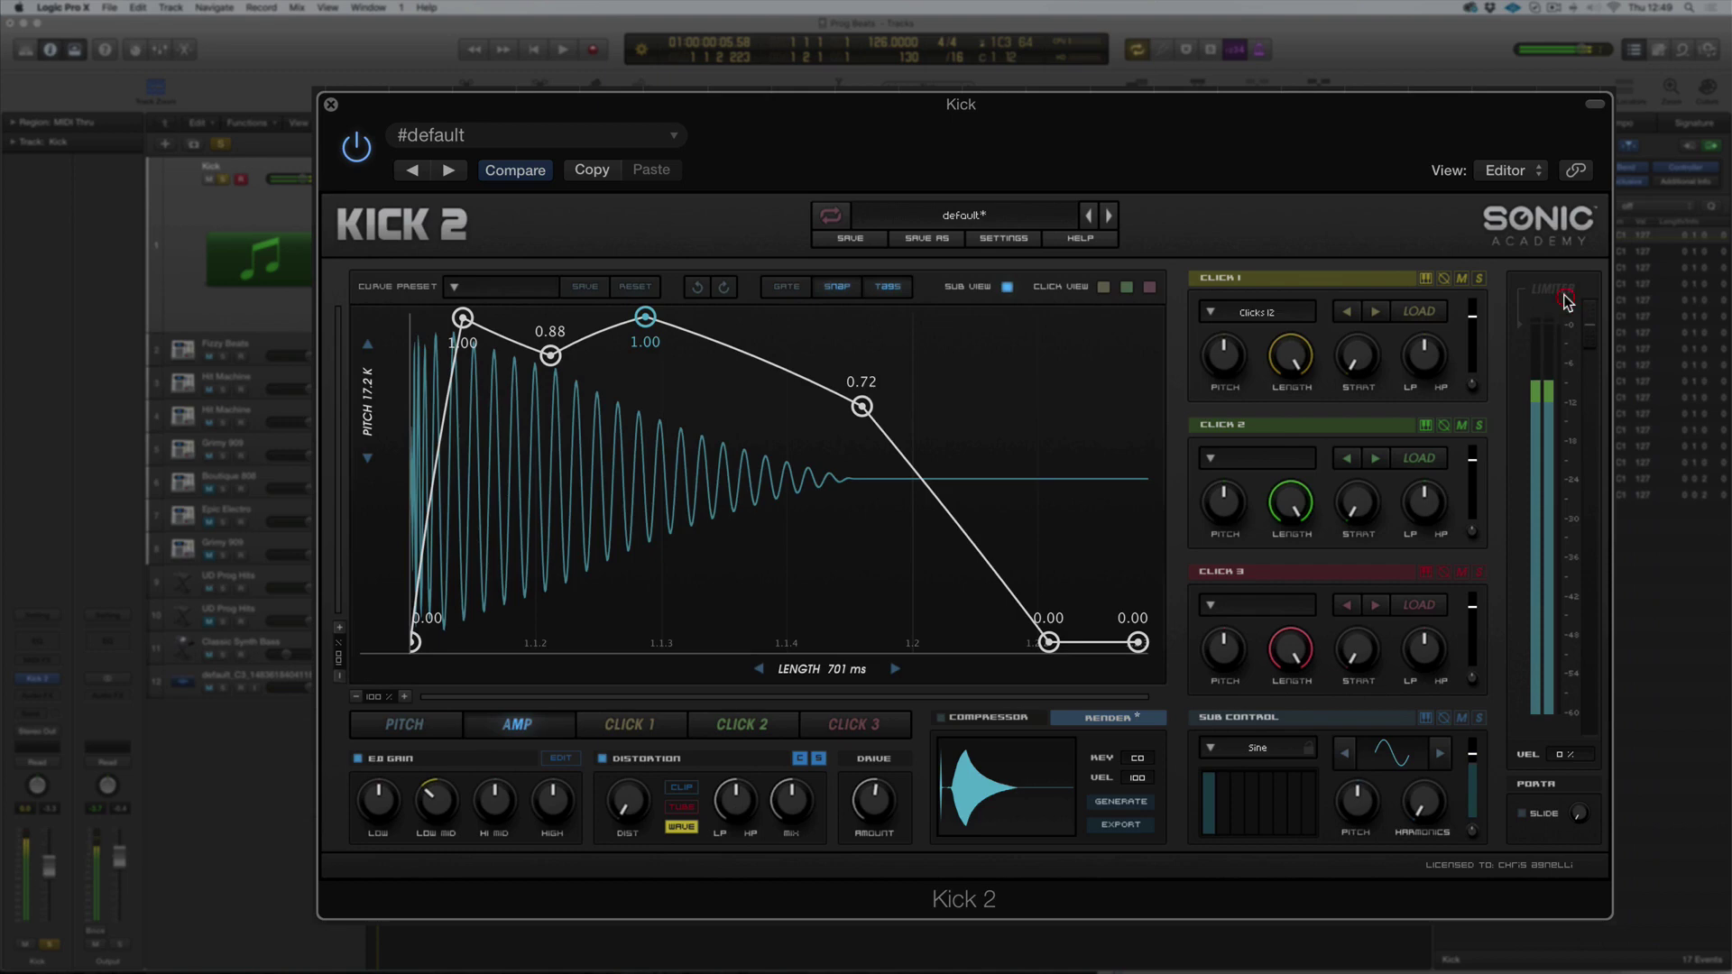
left_click(1562, 291)
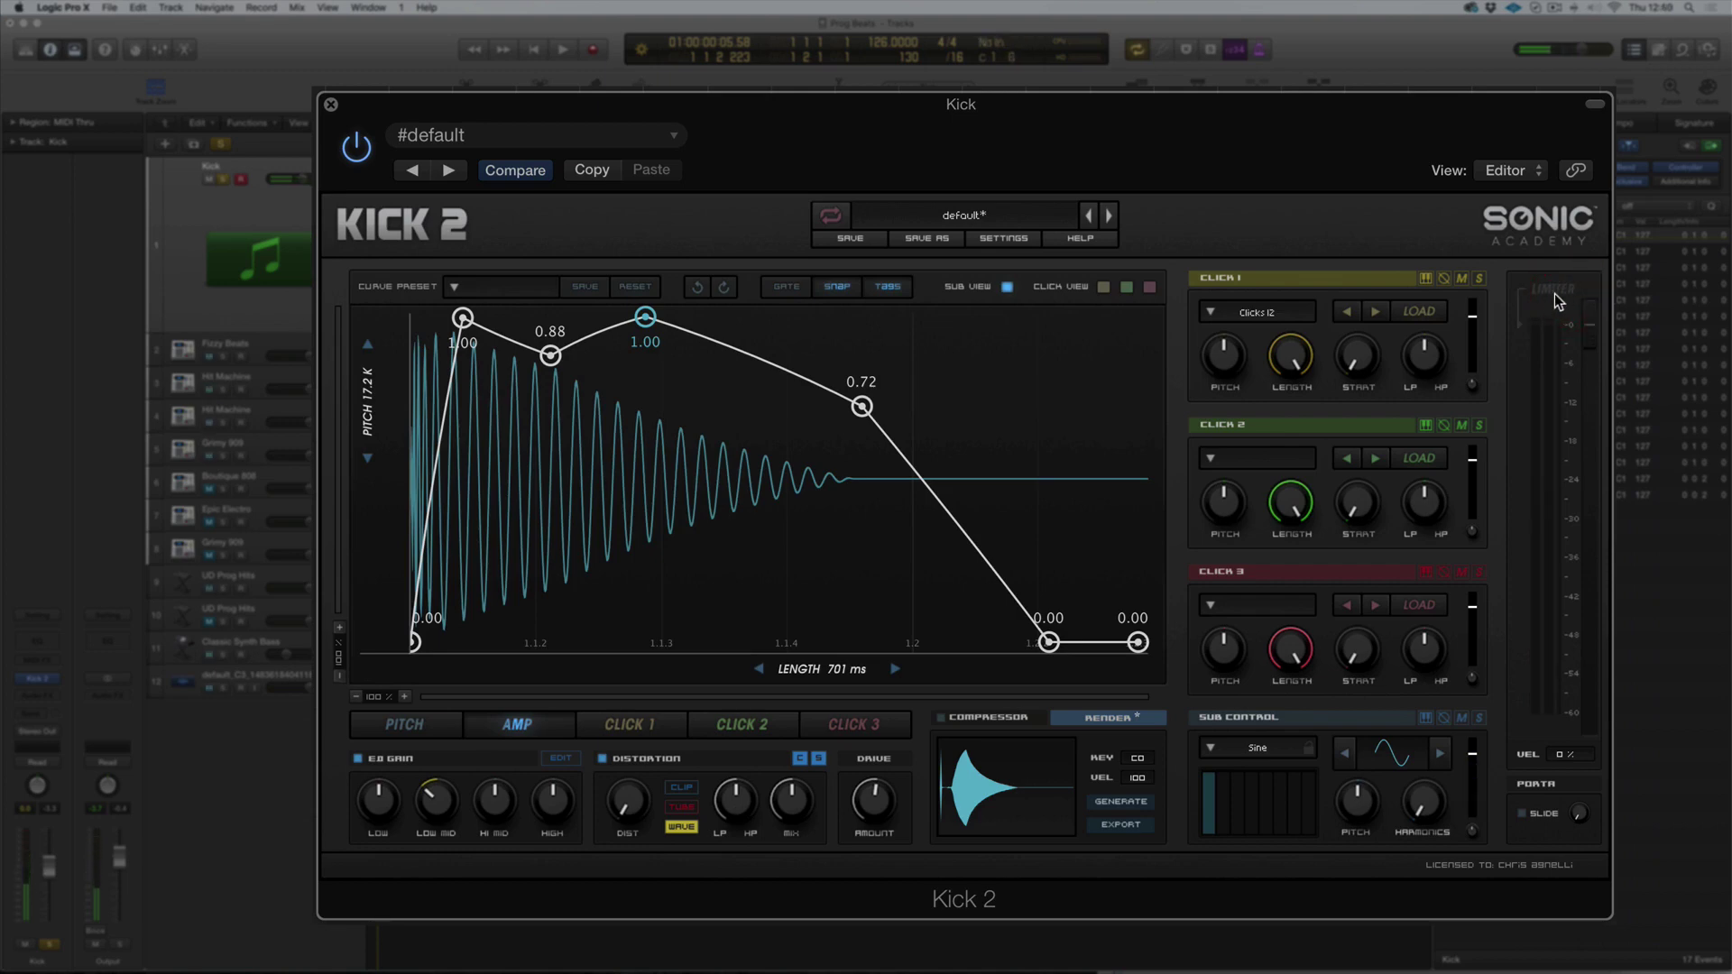
left_click(1548, 298)
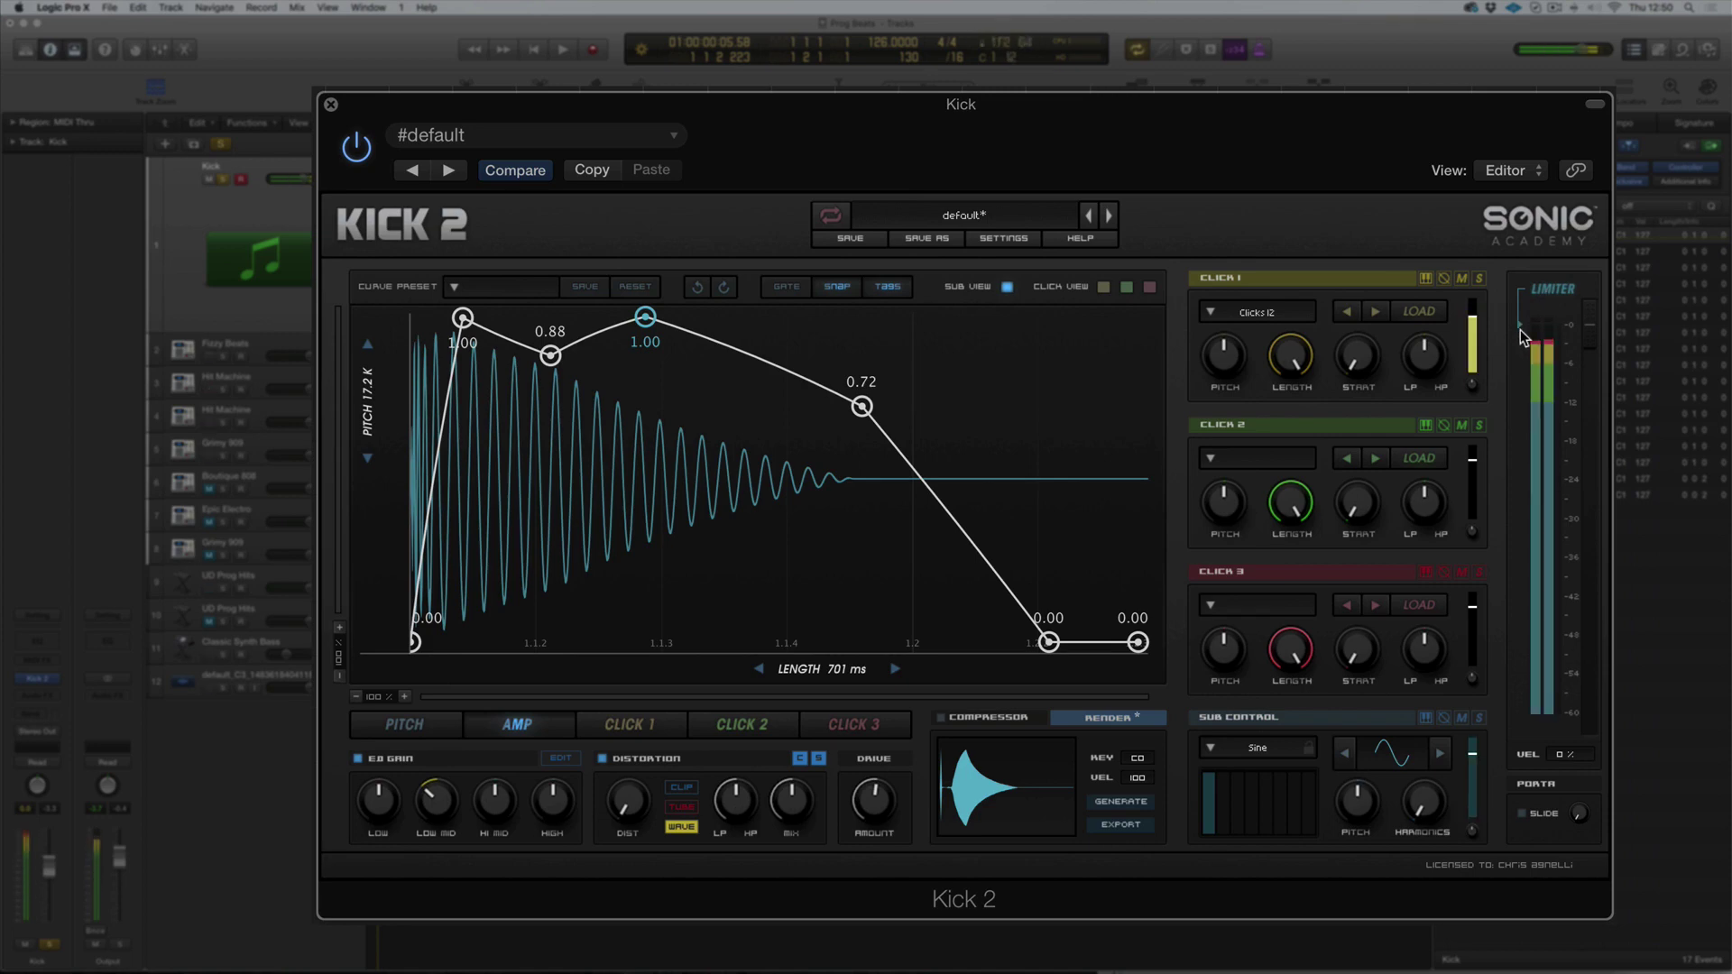
Drag the limiter threshold down to about -10, -41 and -35 dB while listening
left_click_drag(1524, 337, 1526, 403)
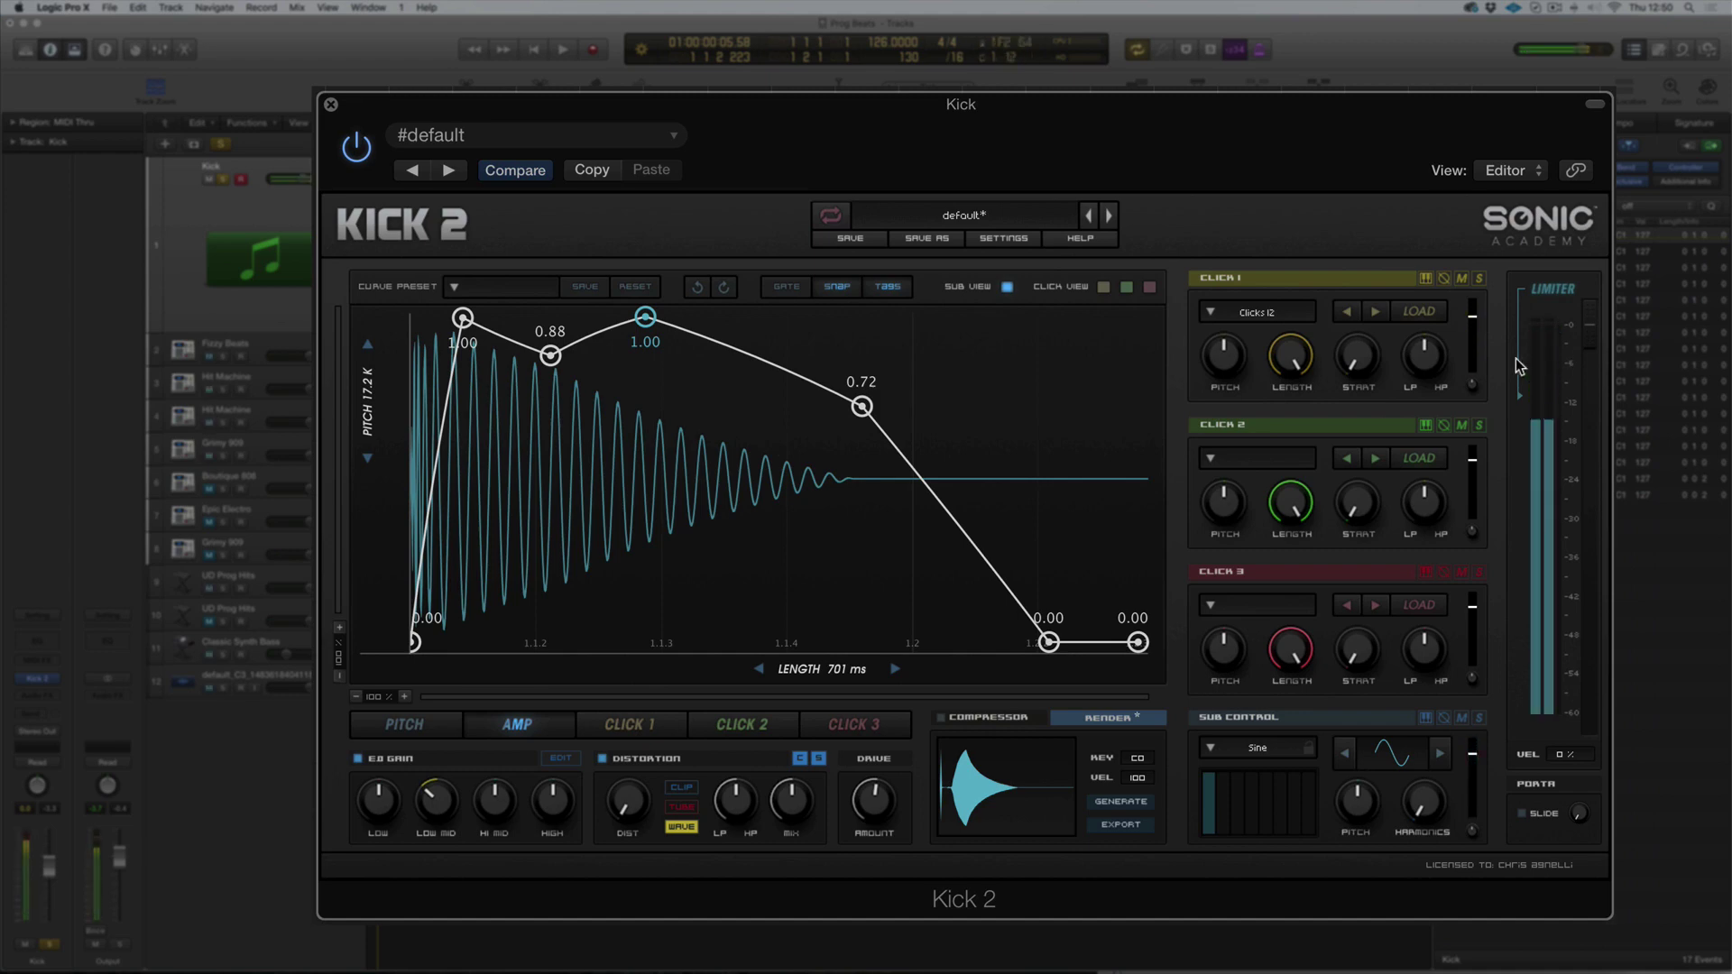
left_click(22, 816)
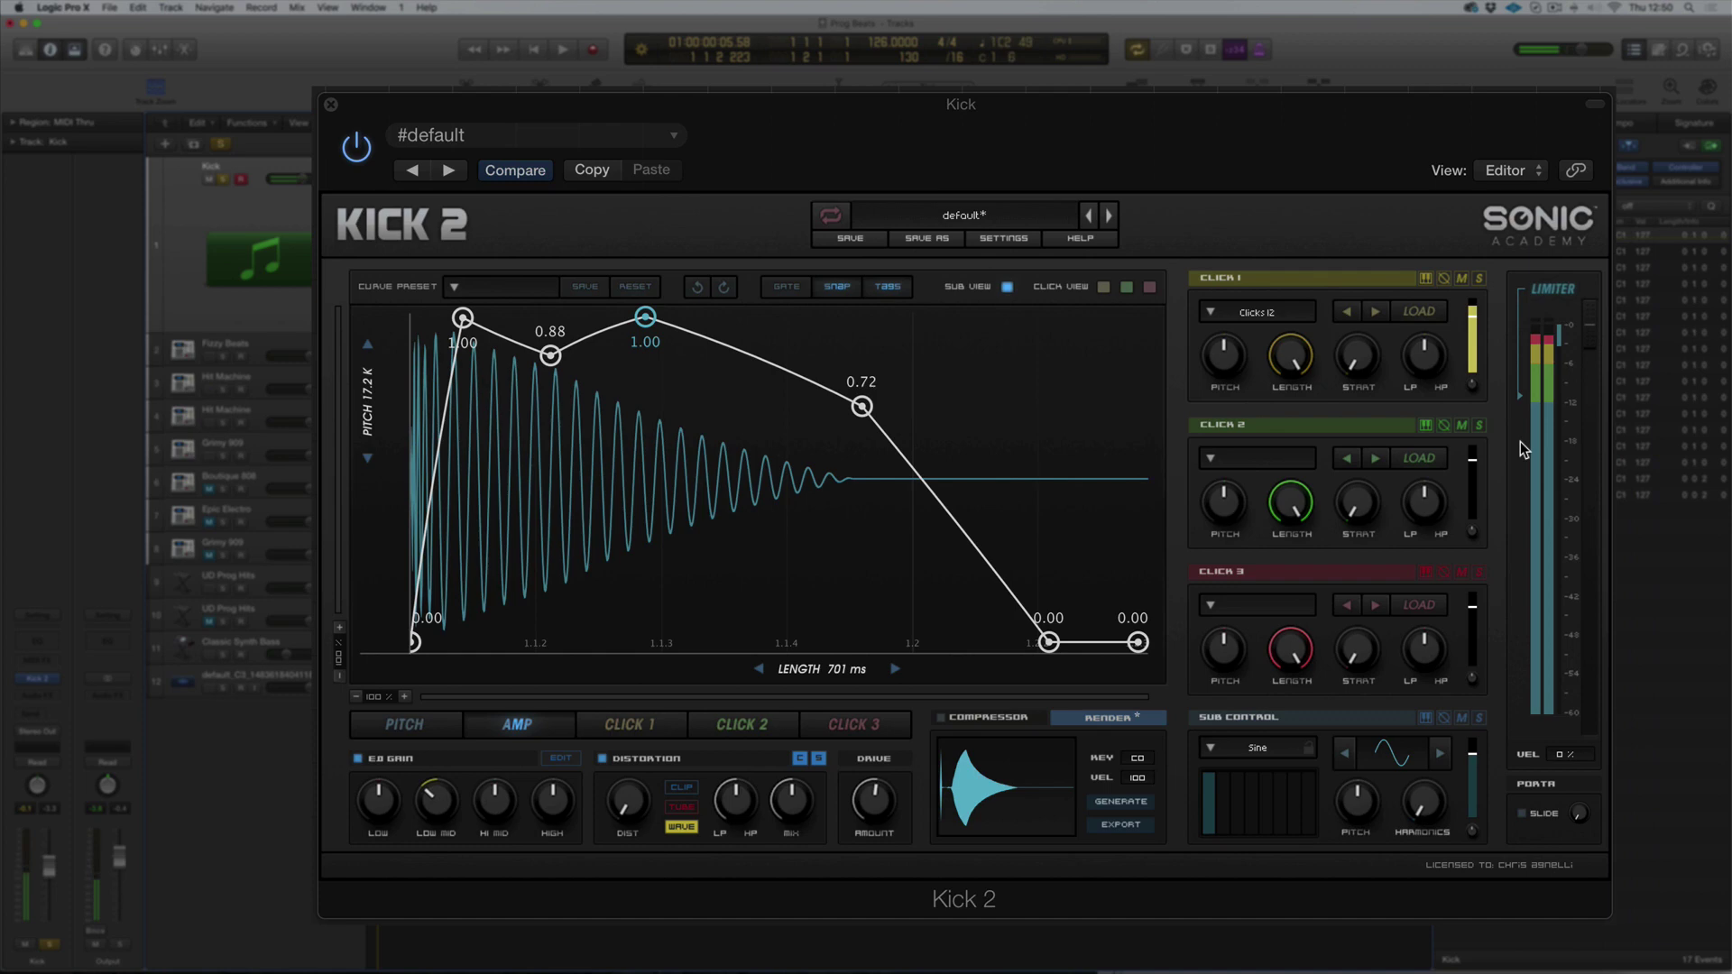
mouse_move(1525, 406)
left_mouse_down()
mouse_move(1519, 605)
mouse_move(1539, 350)
mouse_move(1595, 327)
mouse_move(1596, 501)
mouse_move(1598, 262)
left_mouse_up()
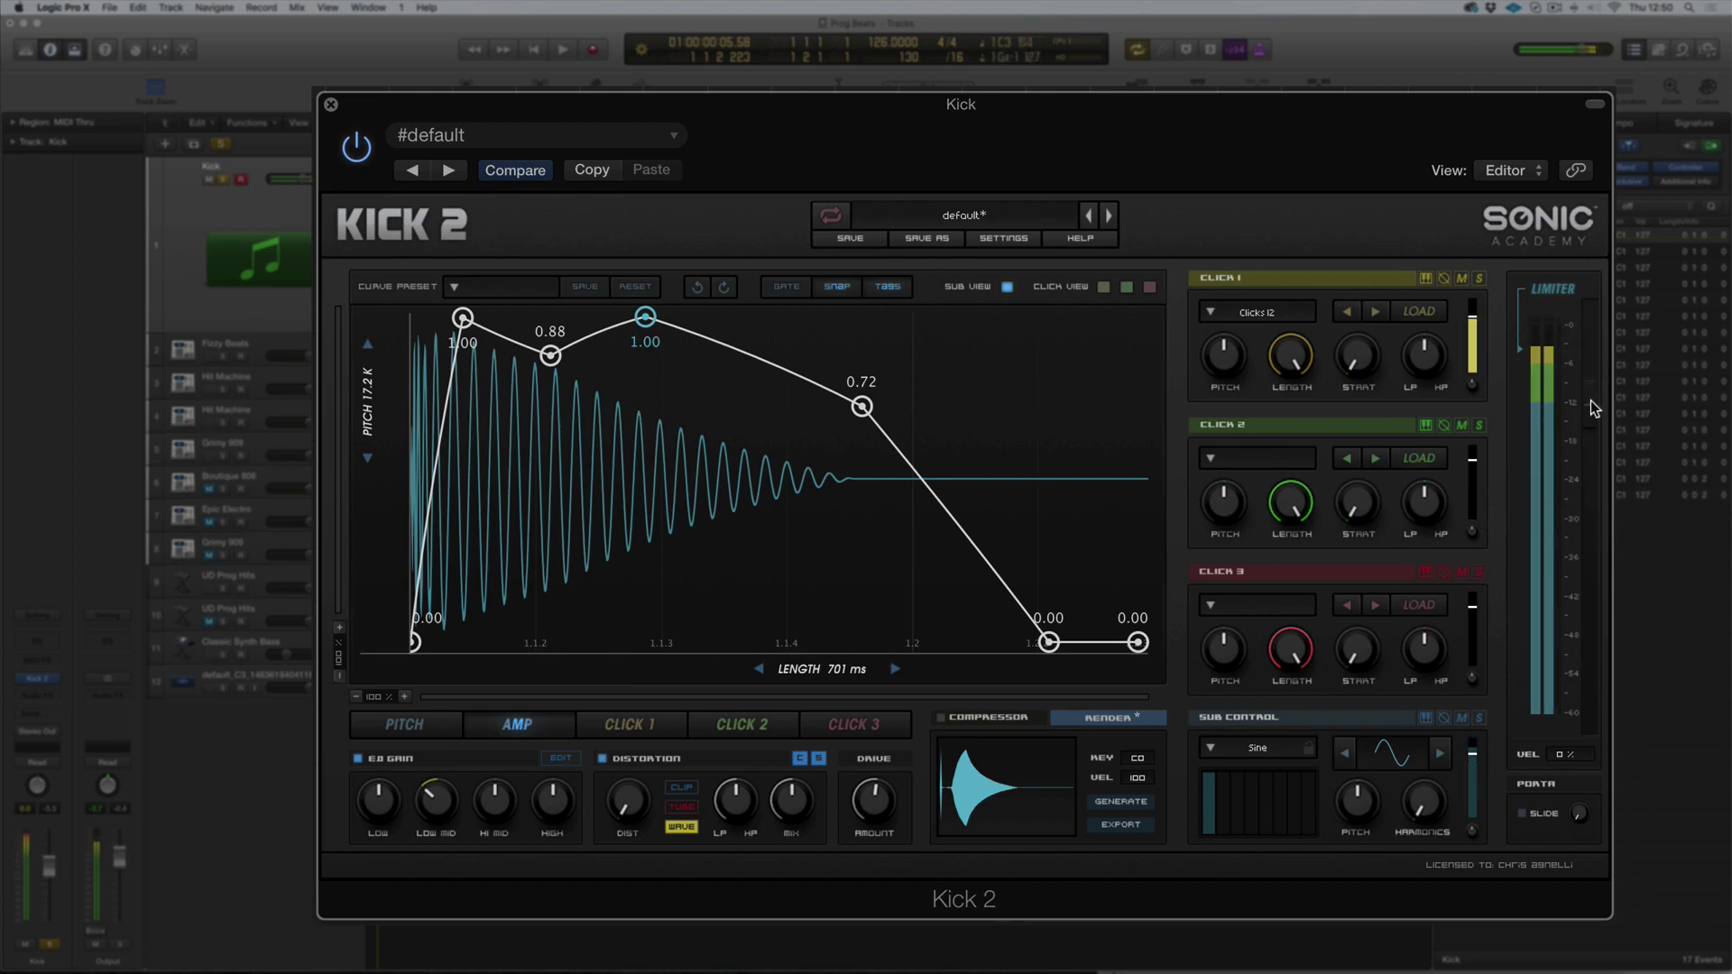
mouse_move(1523, 348)
left_mouse_down()
mouse_move(1512, 564)
mouse_move(1532, 377)
mouse_move(1590, 402)
mouse_move(1585, 302)
left_mouse_up()
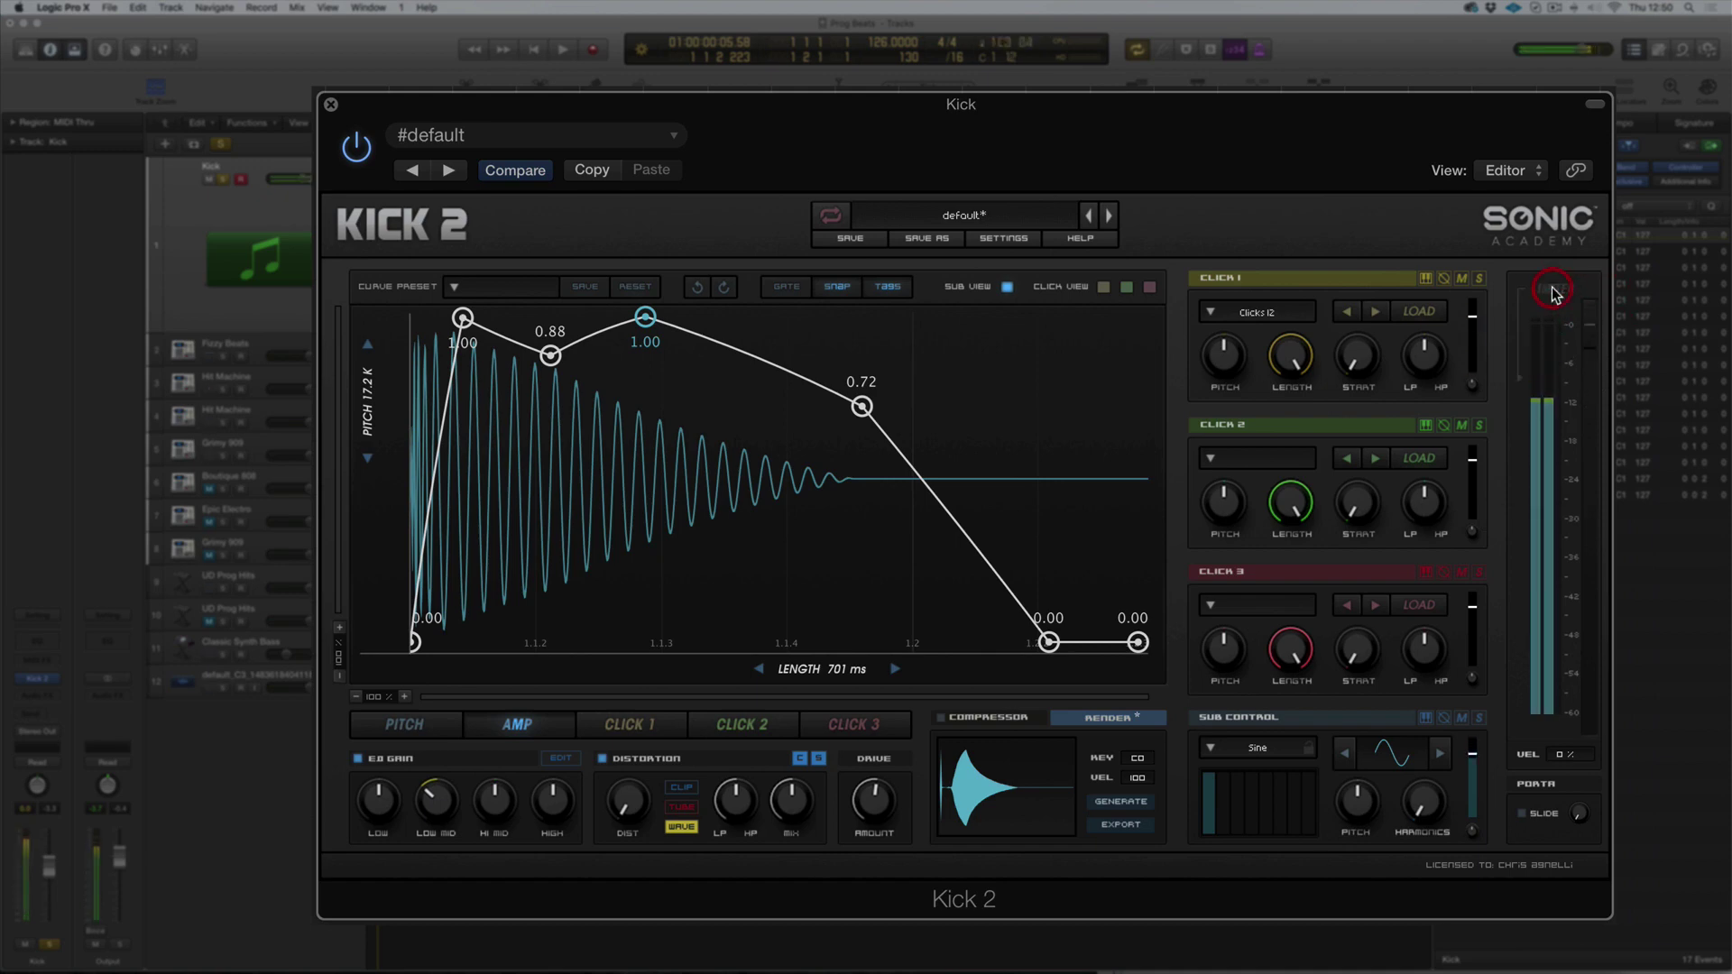
Start playback in Kick 2 settings and audition limiter release Medium, Fast, Medium and Slow
left_click(1003, 240)
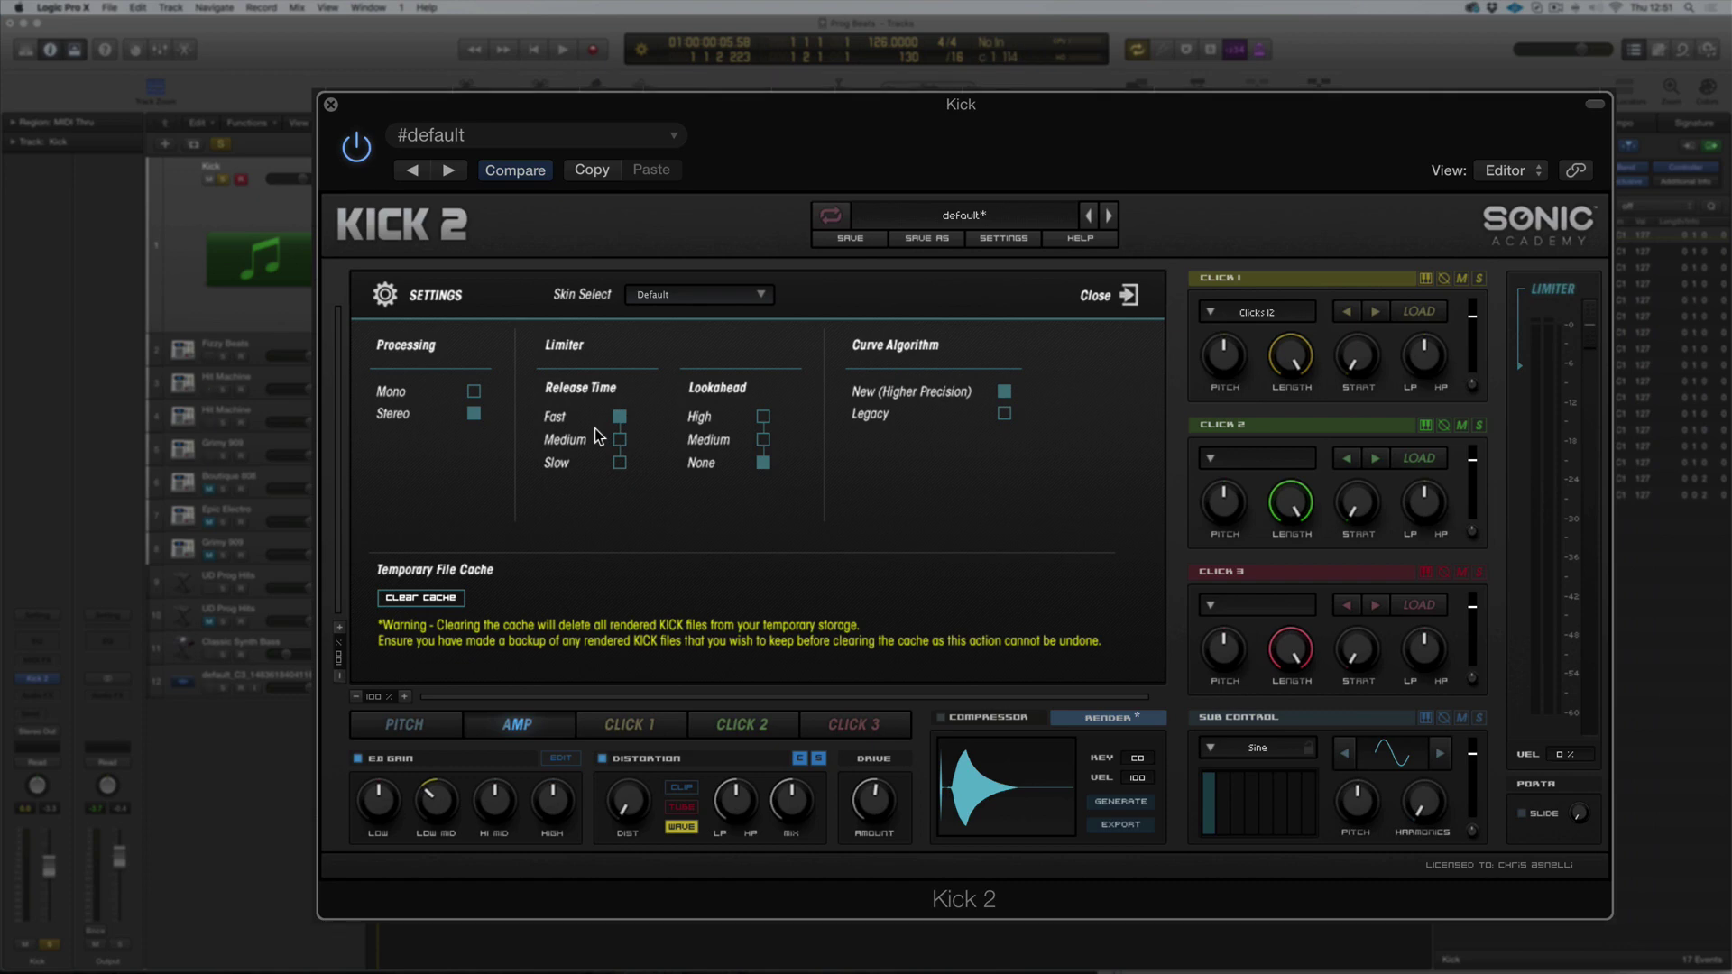
key("space")
left_click(619, 439)
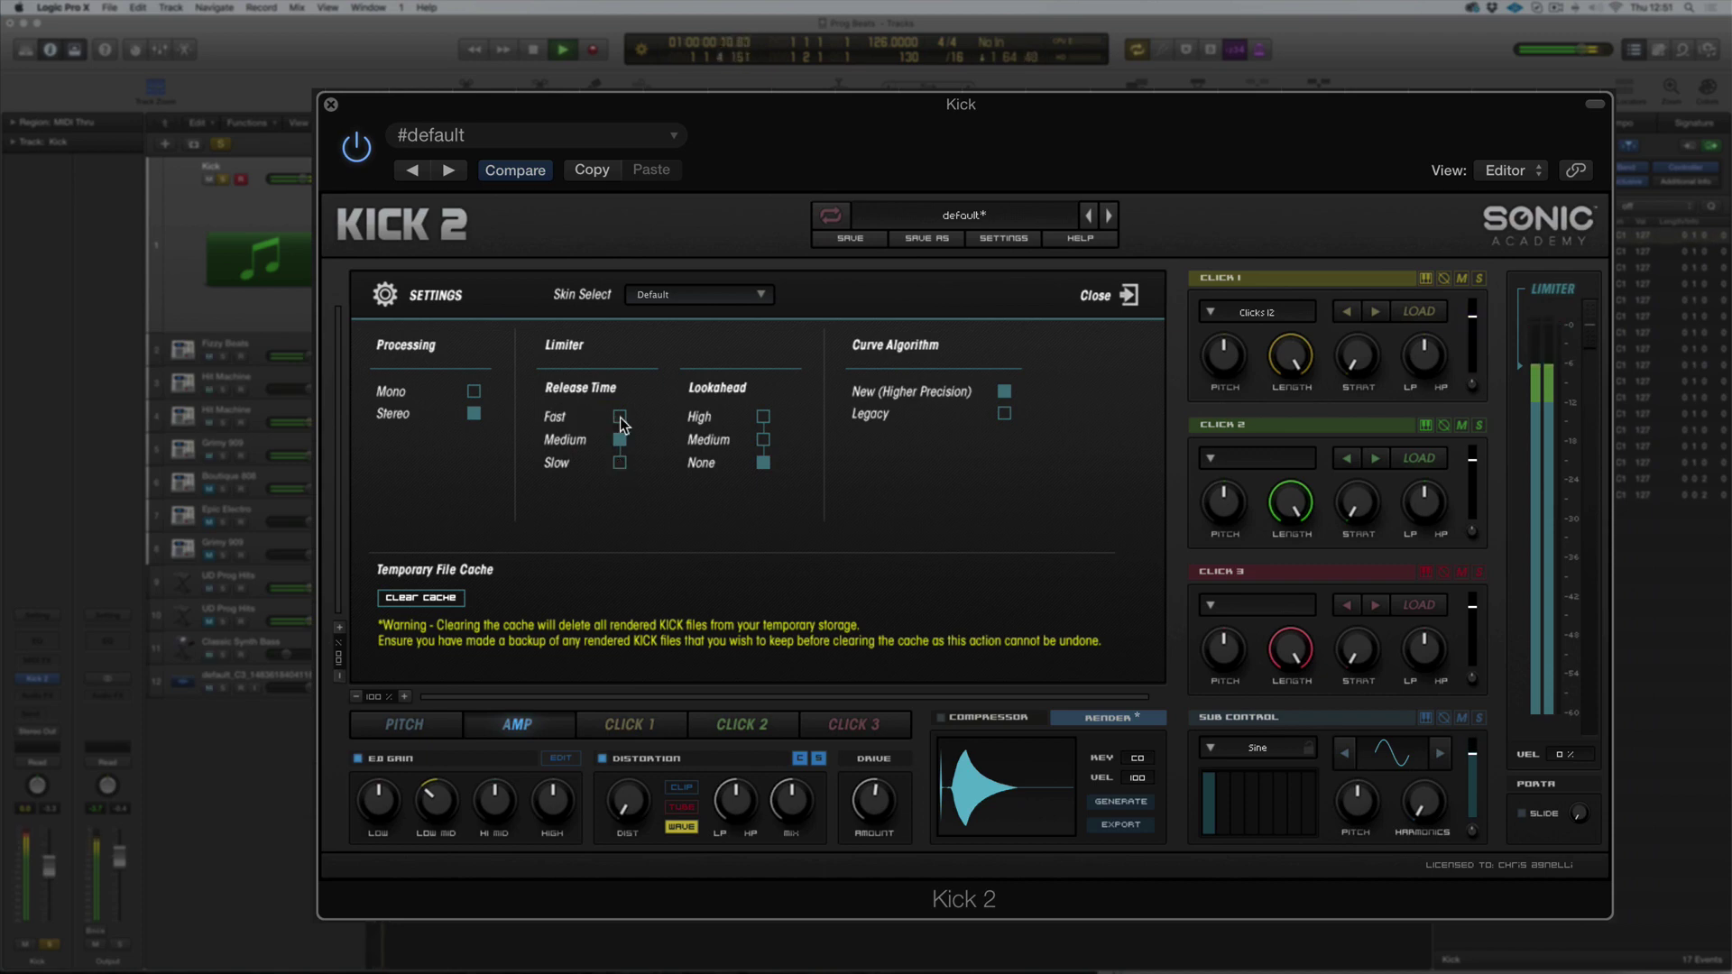
left_click(620, 417)
left_click(620, 440)
left_click(620, 463)
Lower the threshold to about -20 dB, recompare release times, end on Fast and stop playback
left_click_drag(1518, 370, 1517, 460)
left_click(620, 417)
left_click(619, 439)
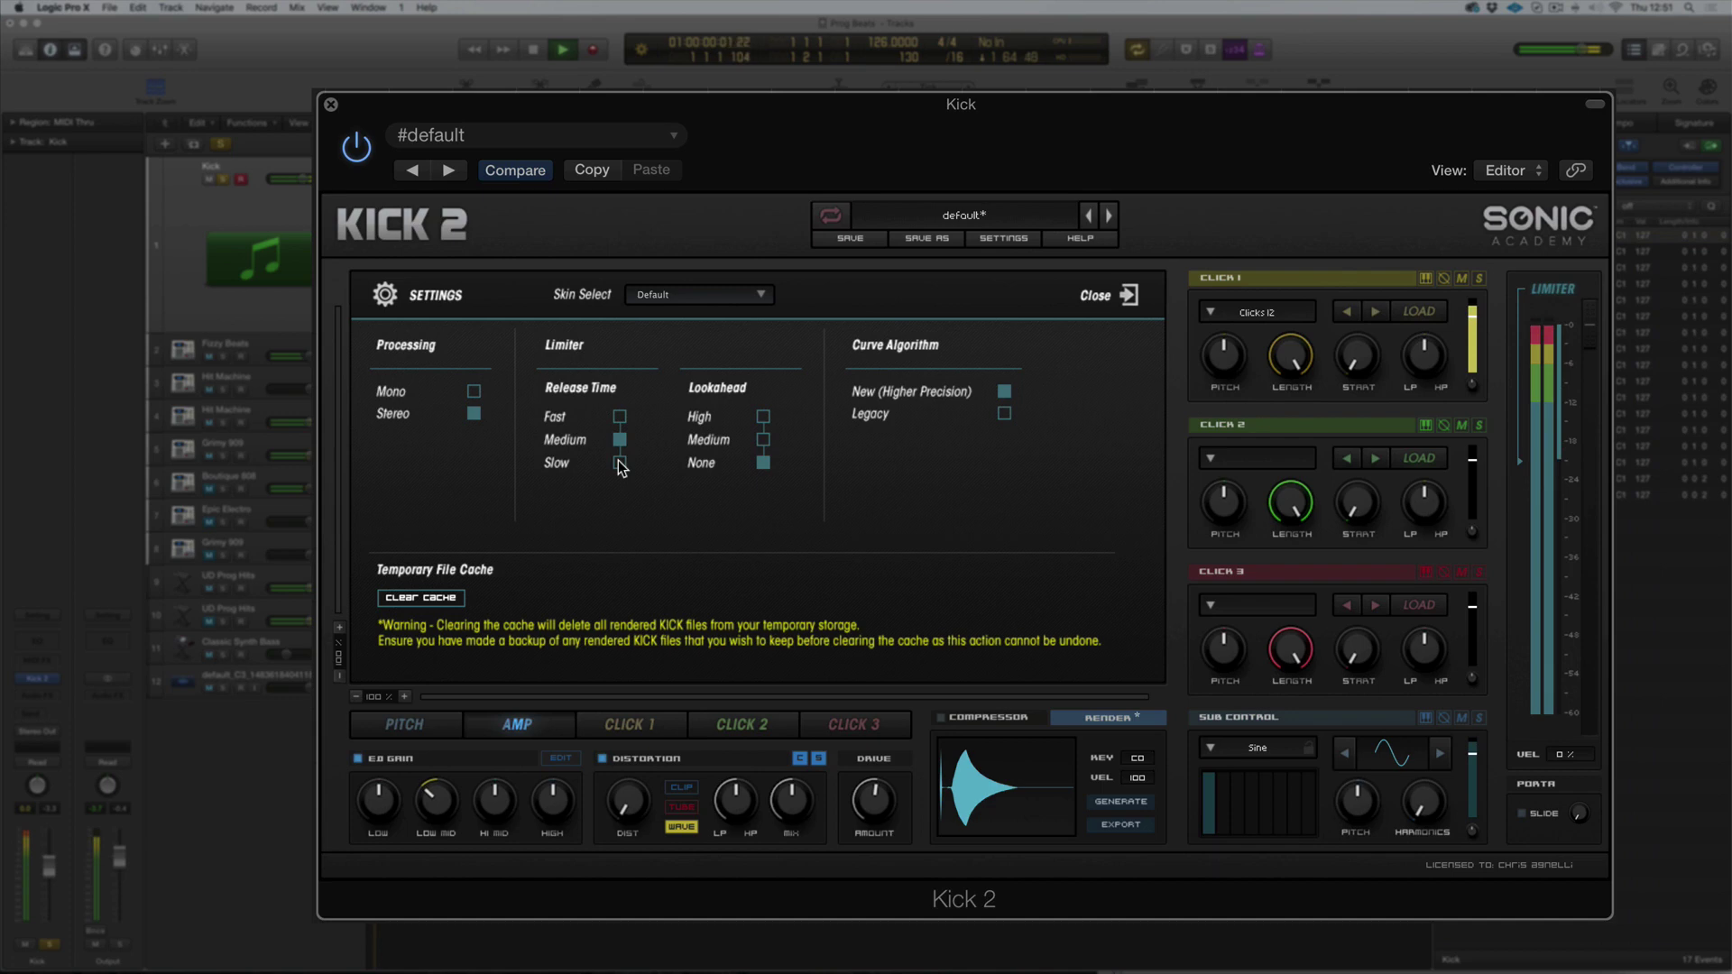
left_click(620, 464)
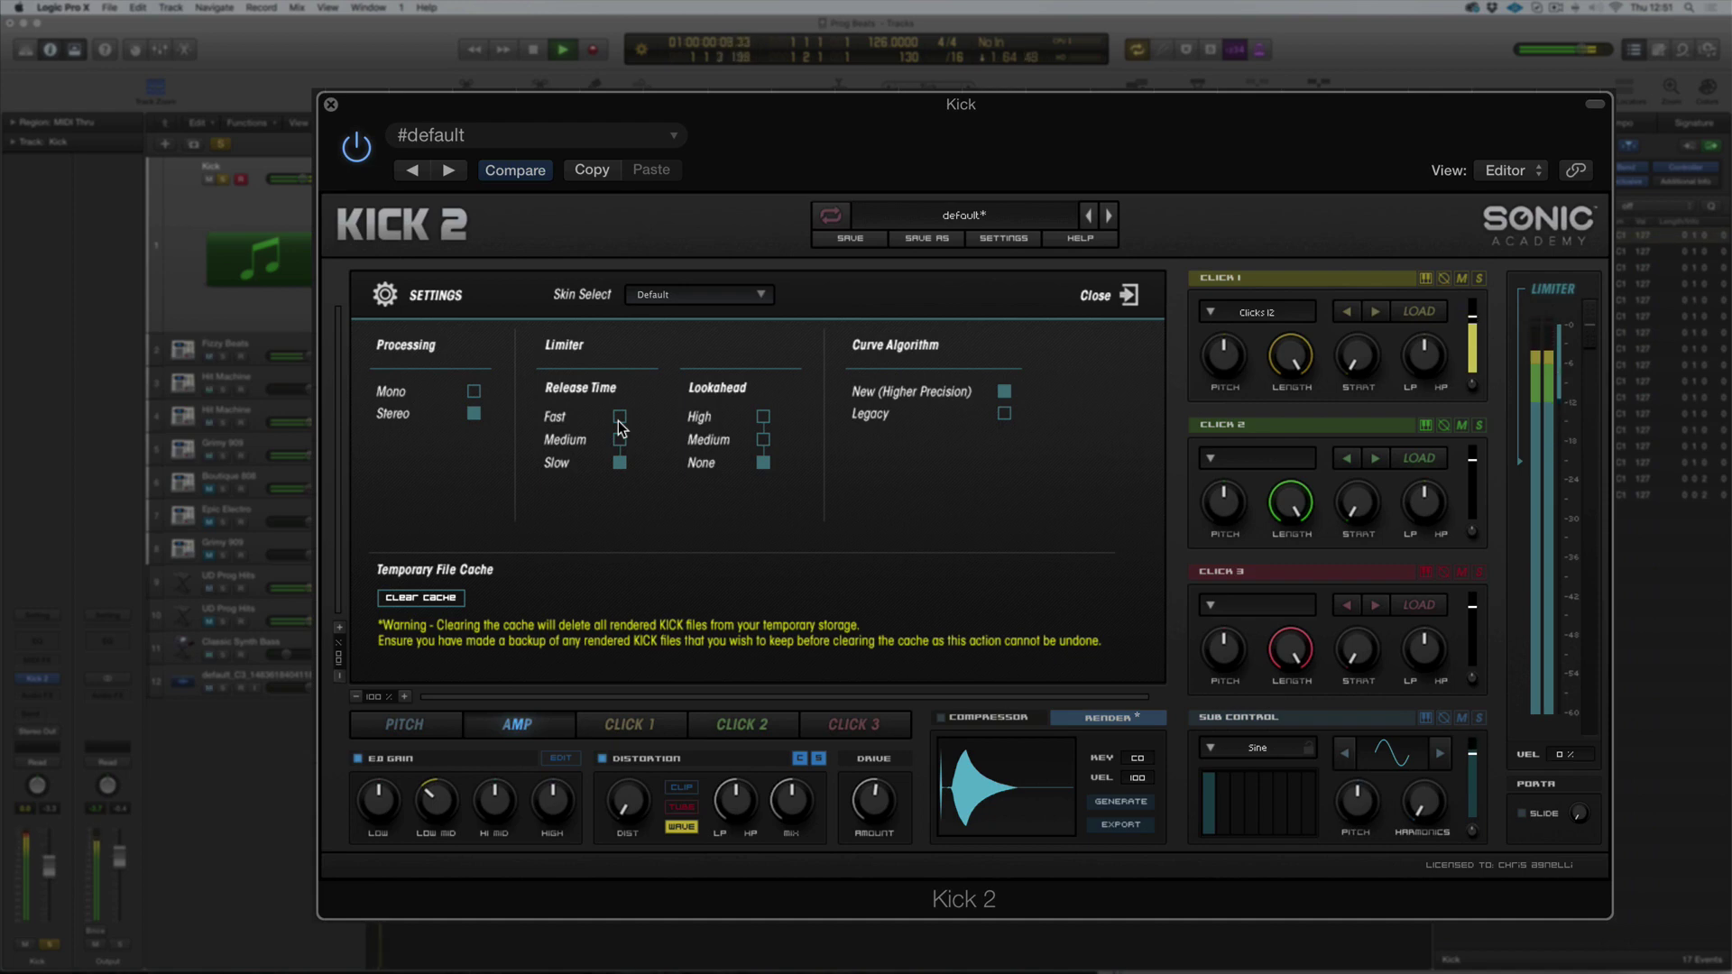
left_click(620, 418)
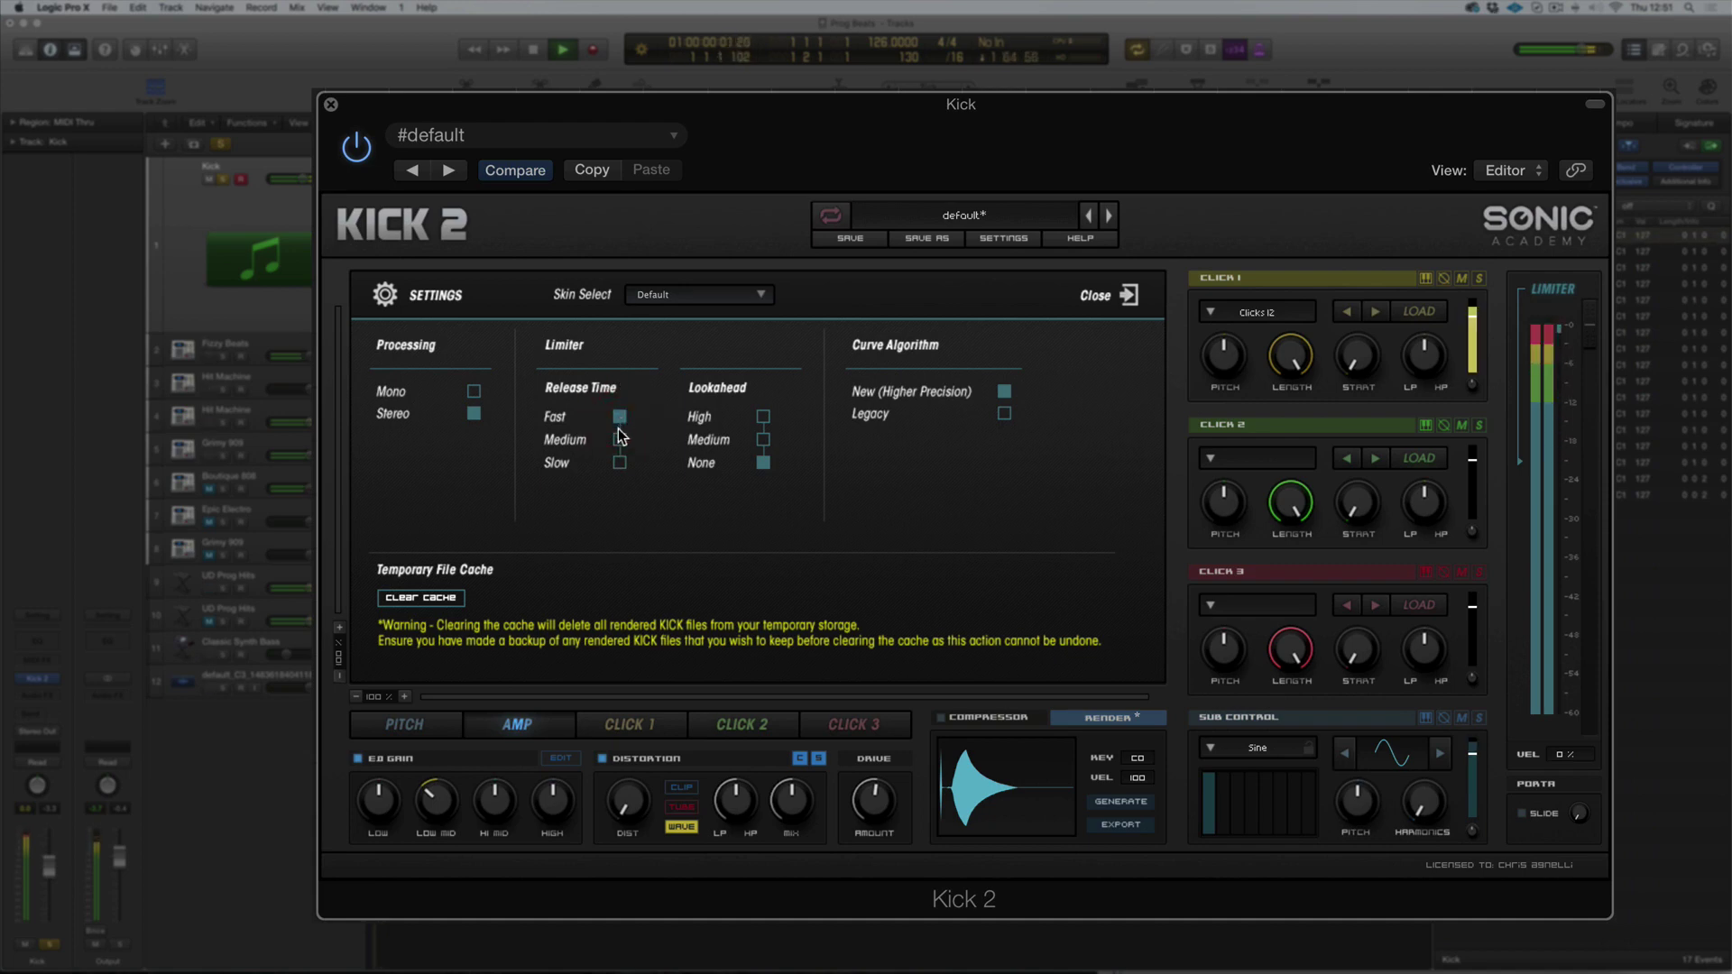
key("space")
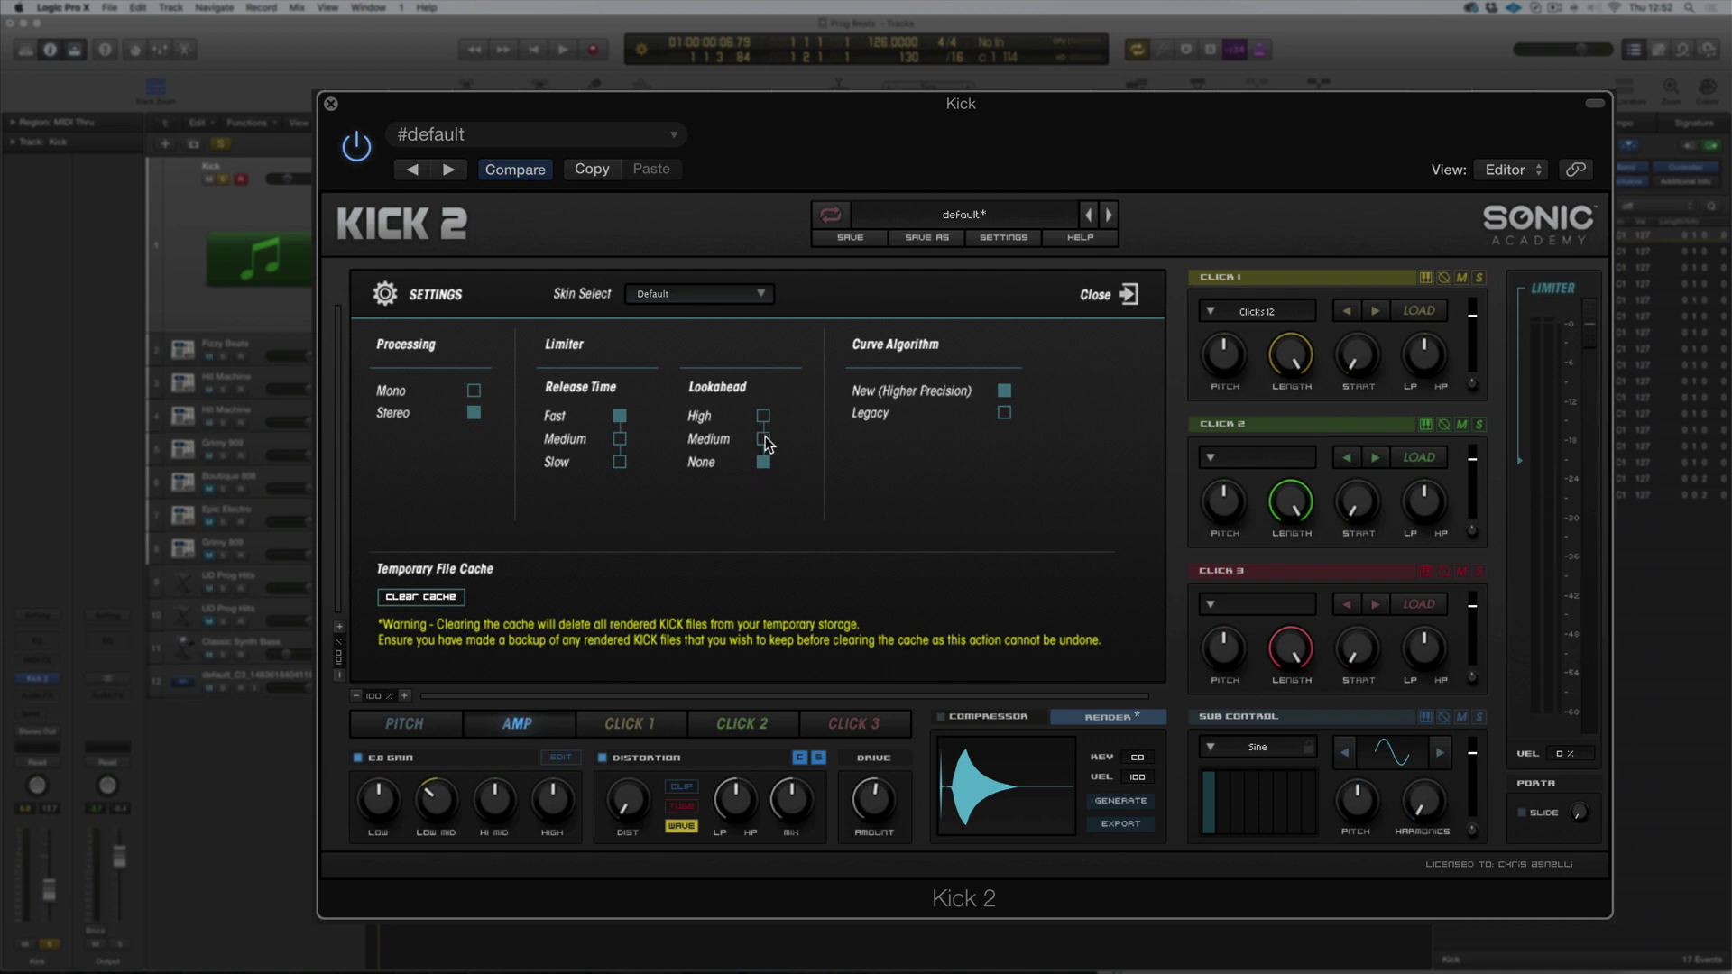
Compare limiter lookahead Medium, None and High during playback, leaving it on High
left_click(763, 440)
key("space")
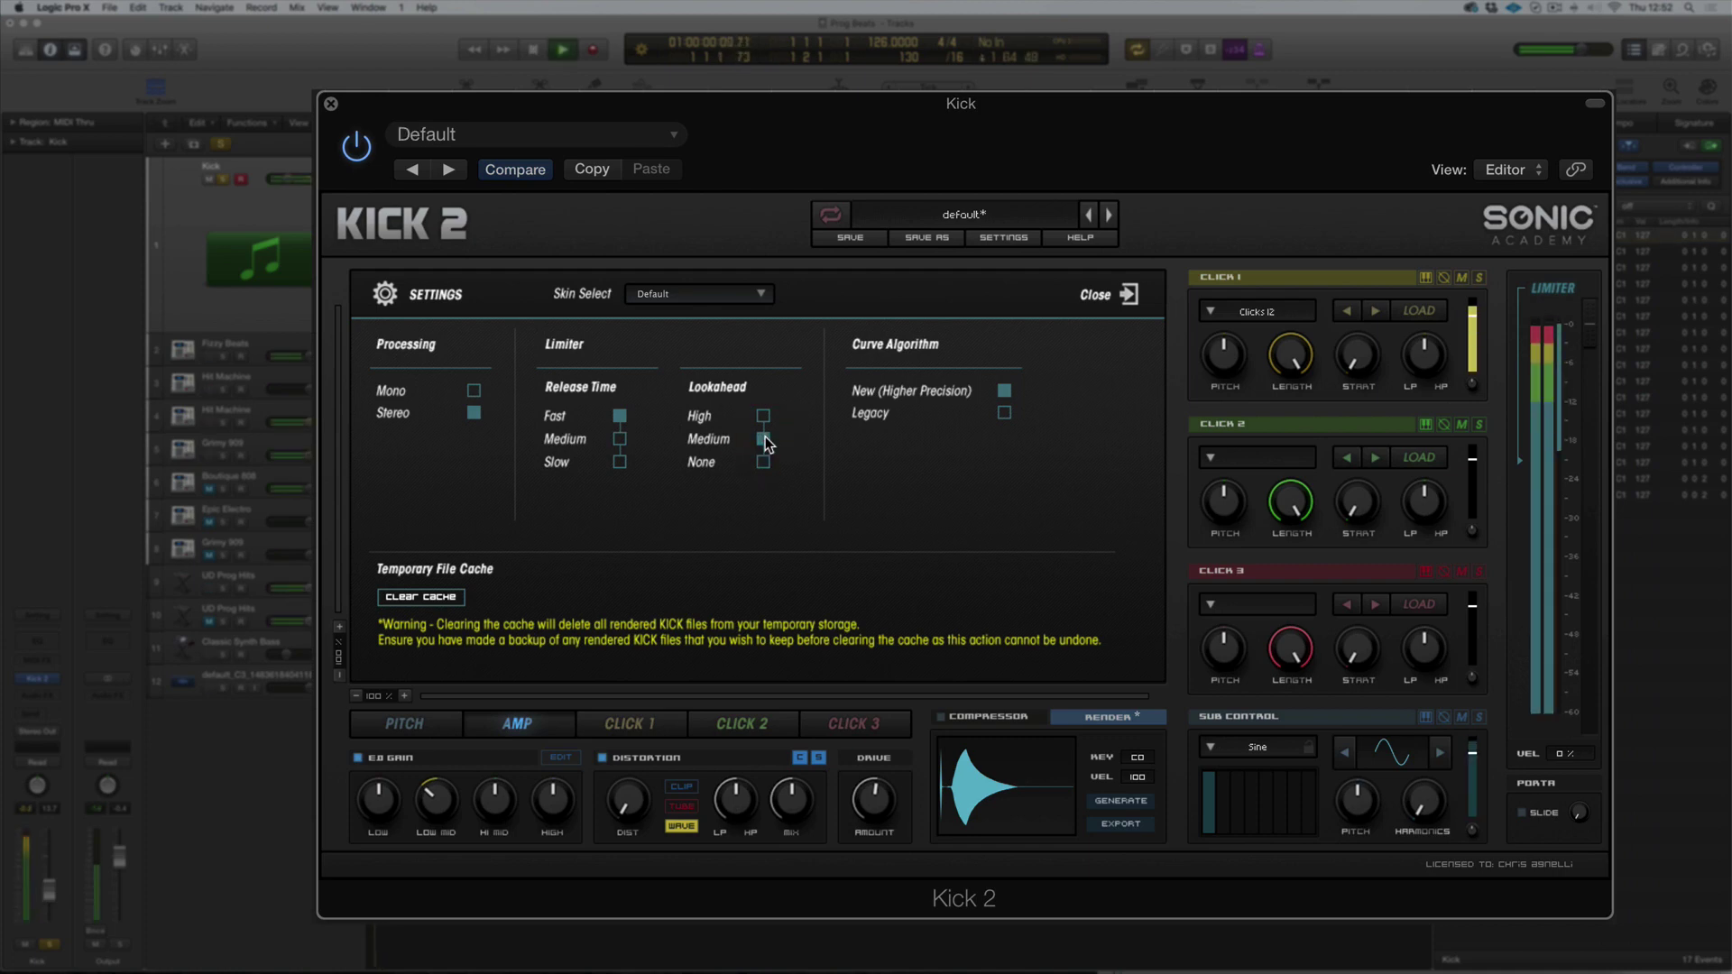
left_click(764, 462)
left_click(765, 421)
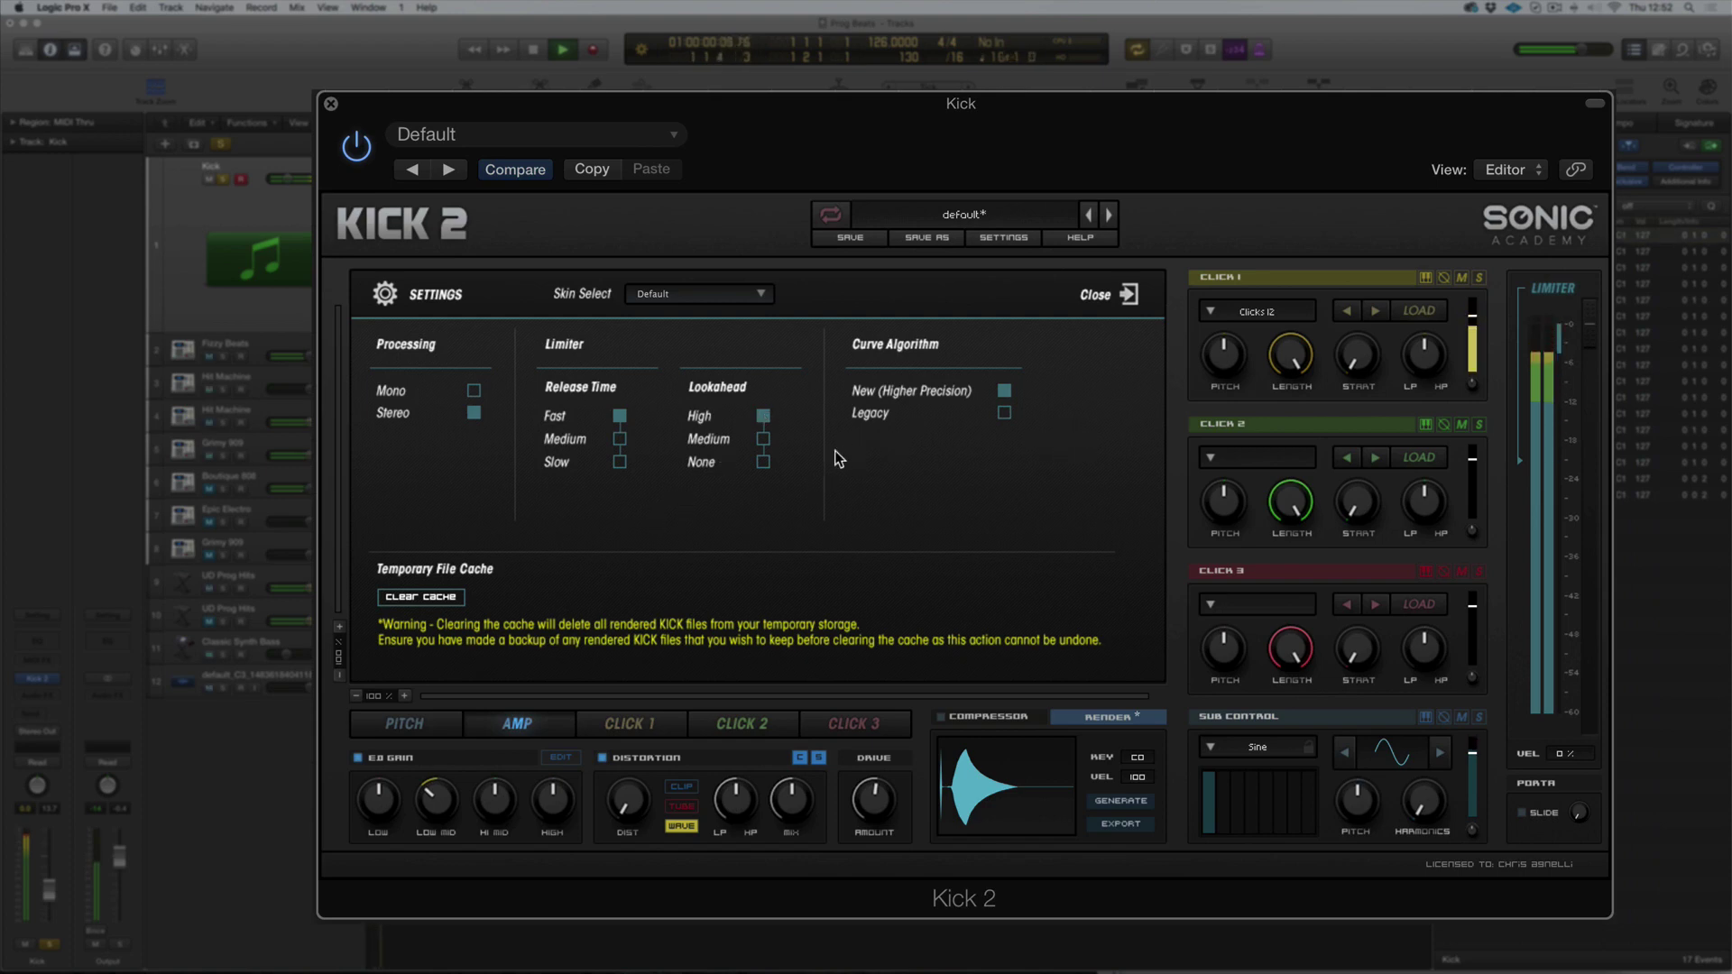
key("space")
left_click(781, 475)
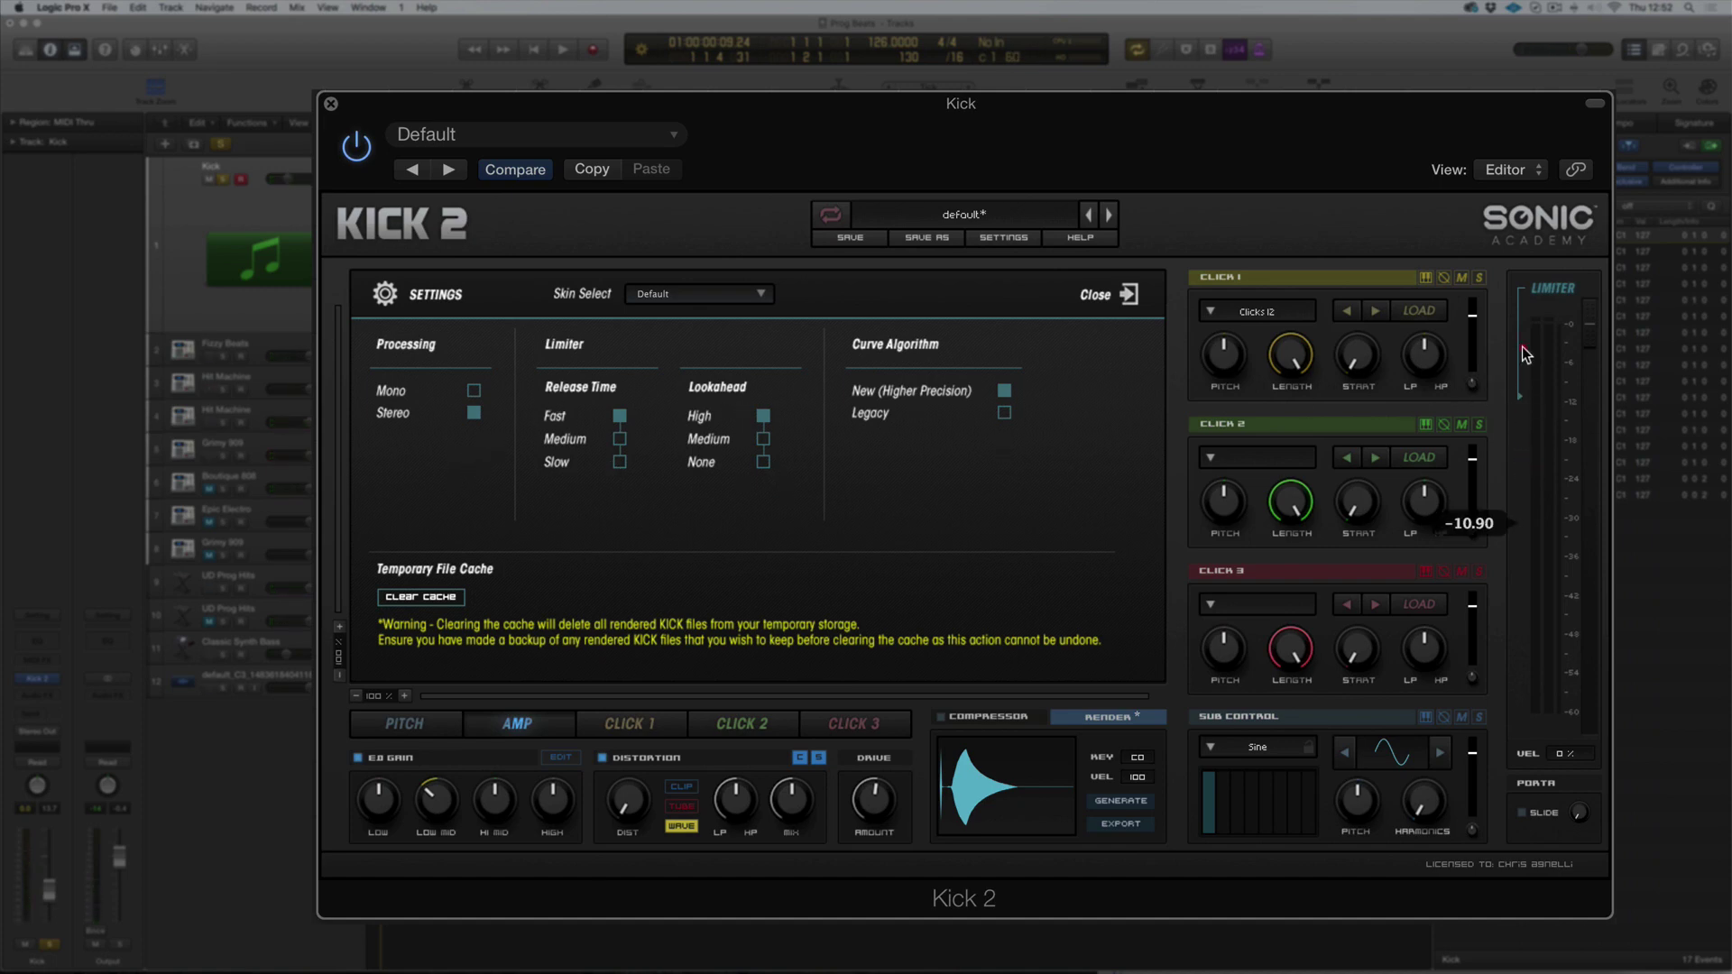
Pan Click 1 to -13.64, load Clicks 02 into Click 2, and pan it to 26.18
key("space")
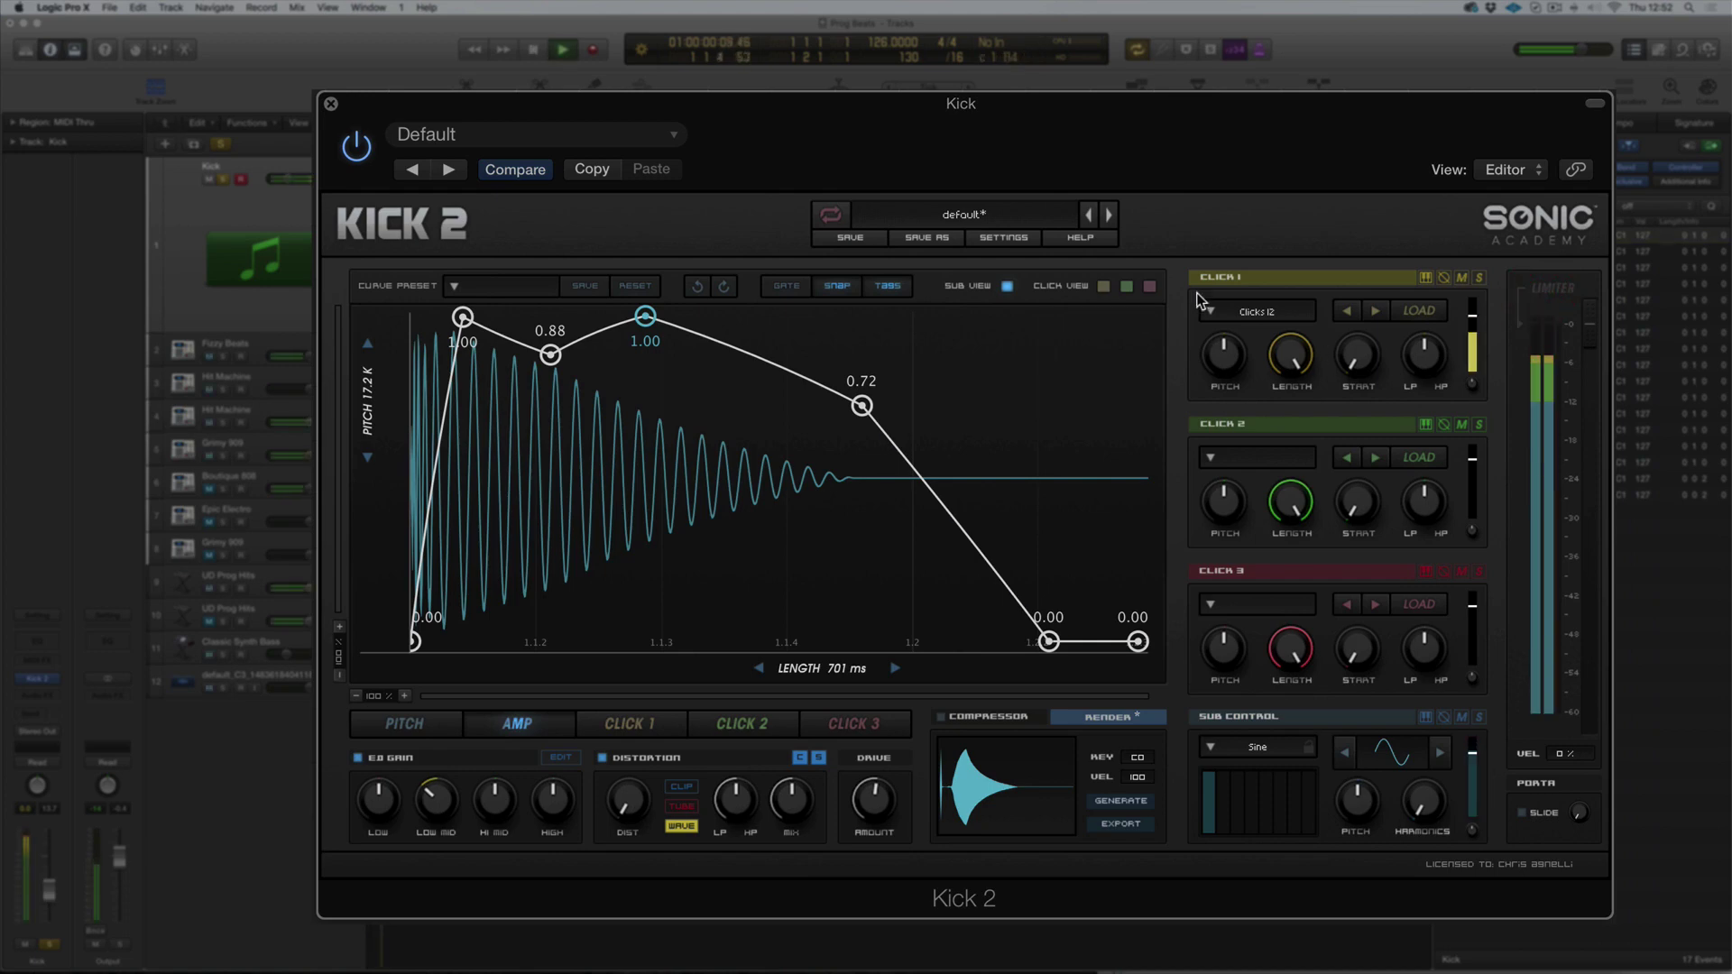
left_click_drag(1471, 383, 1473, 424)
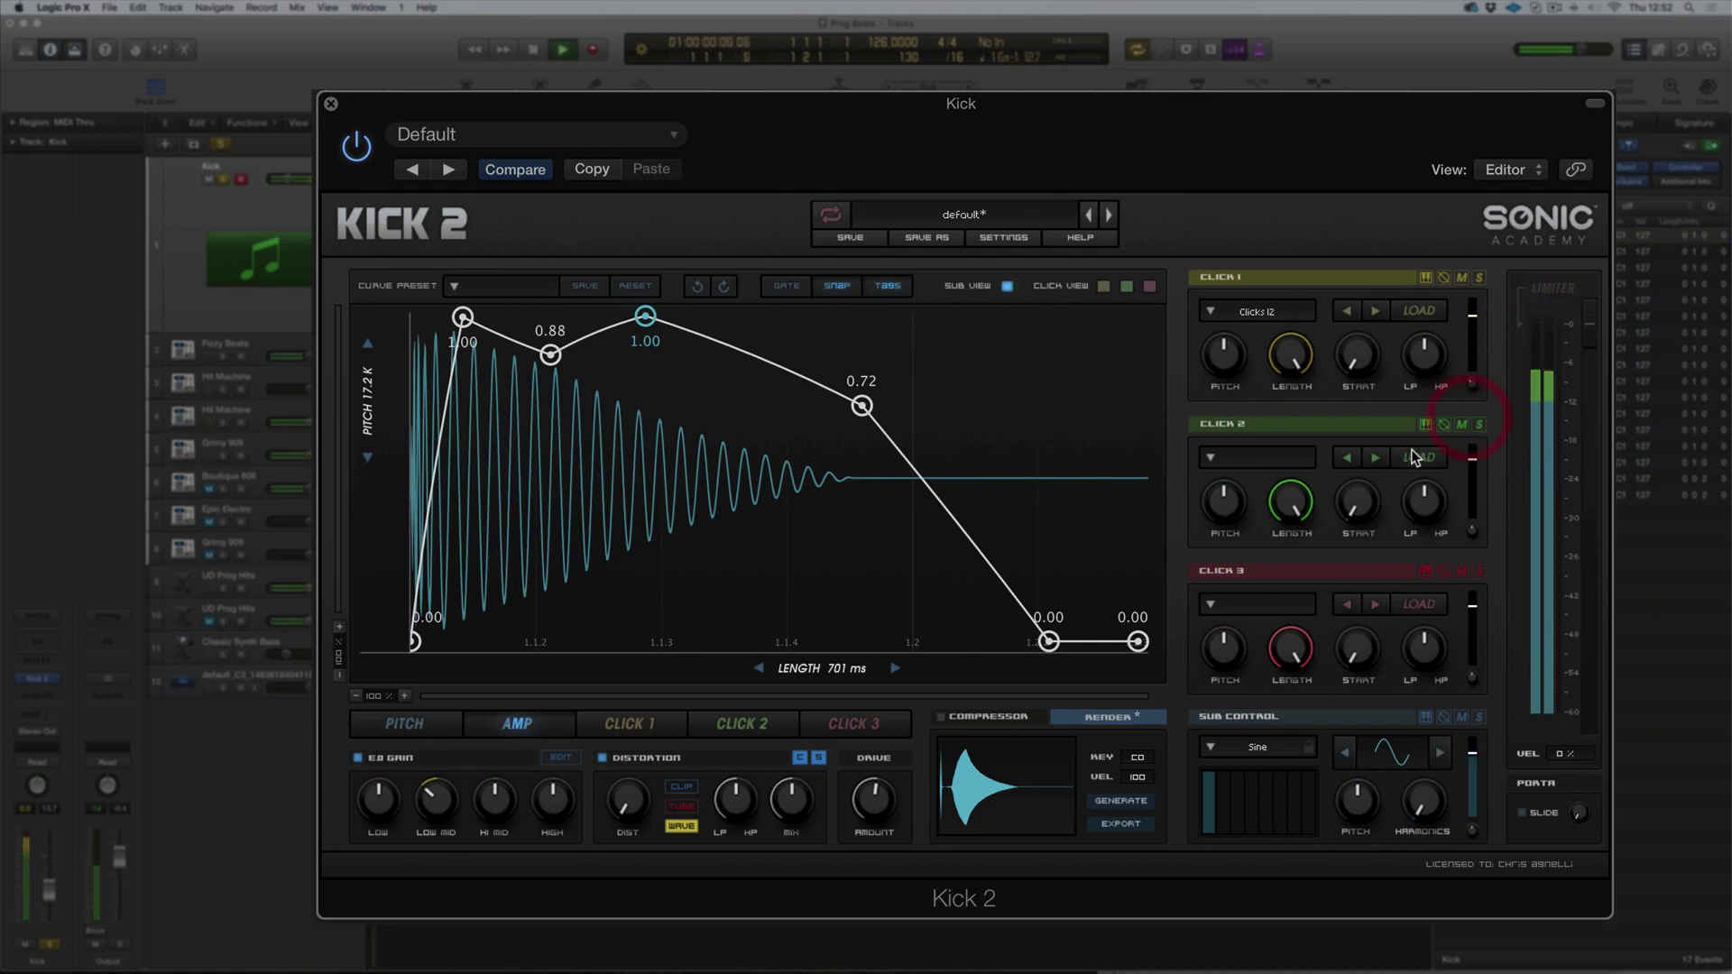
left_click(1245, 458)
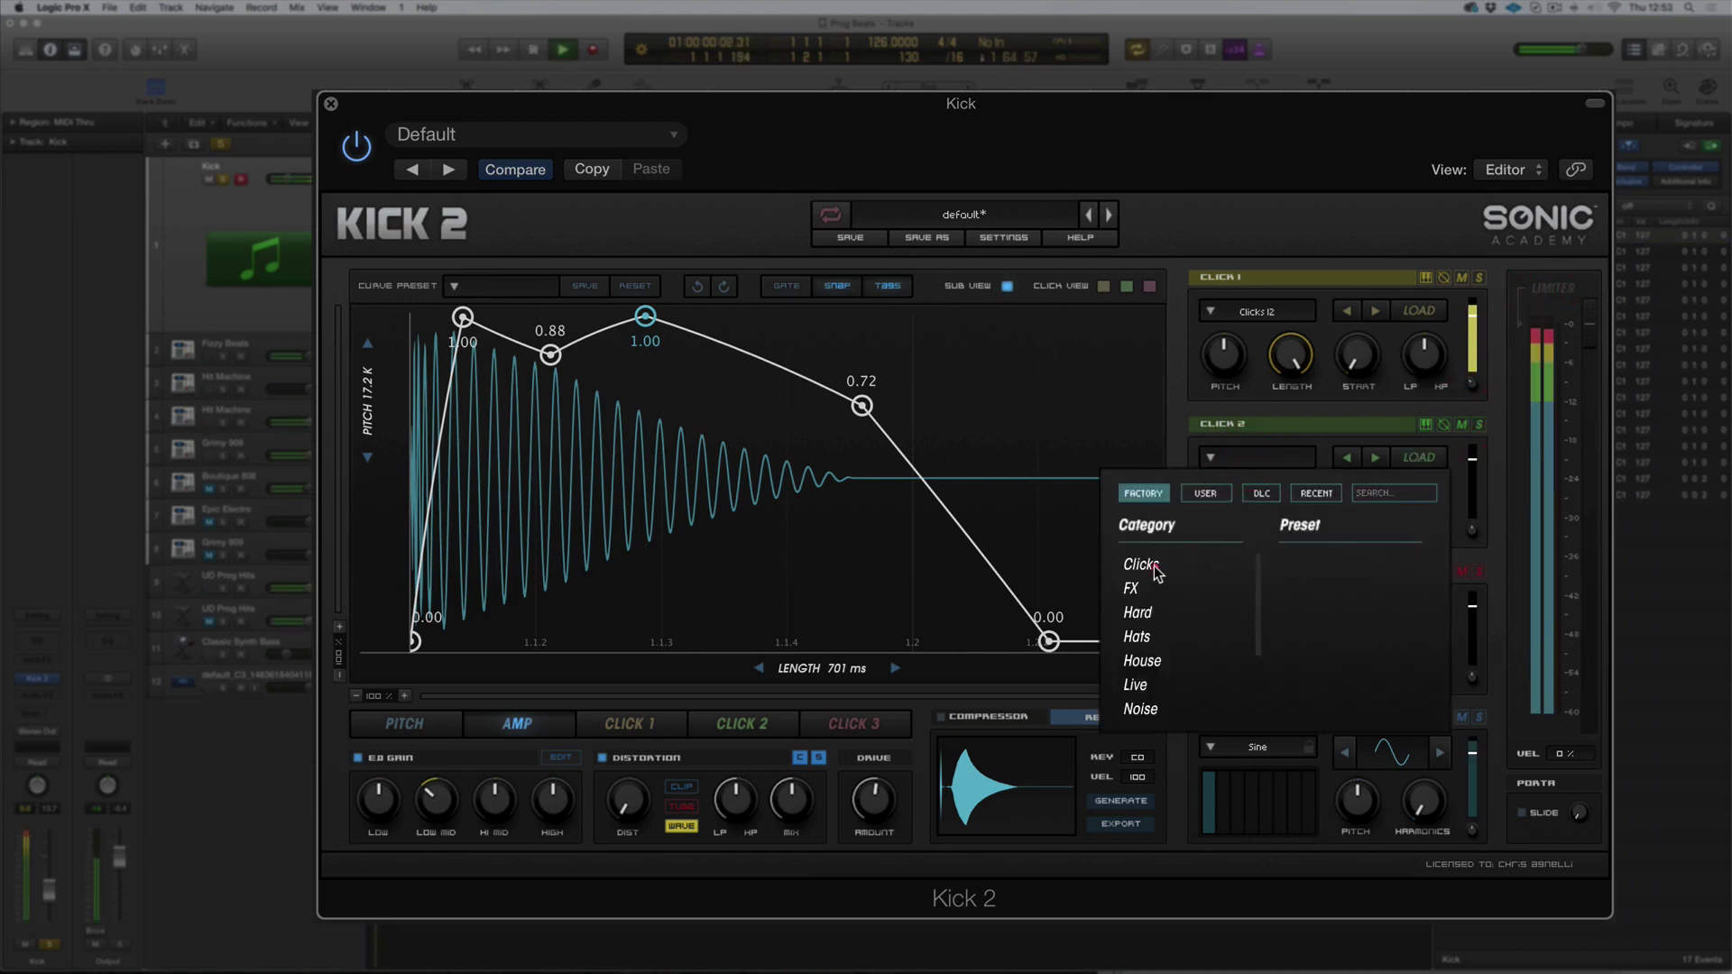
left_click(1238, 564)
left_click(1307, 588)
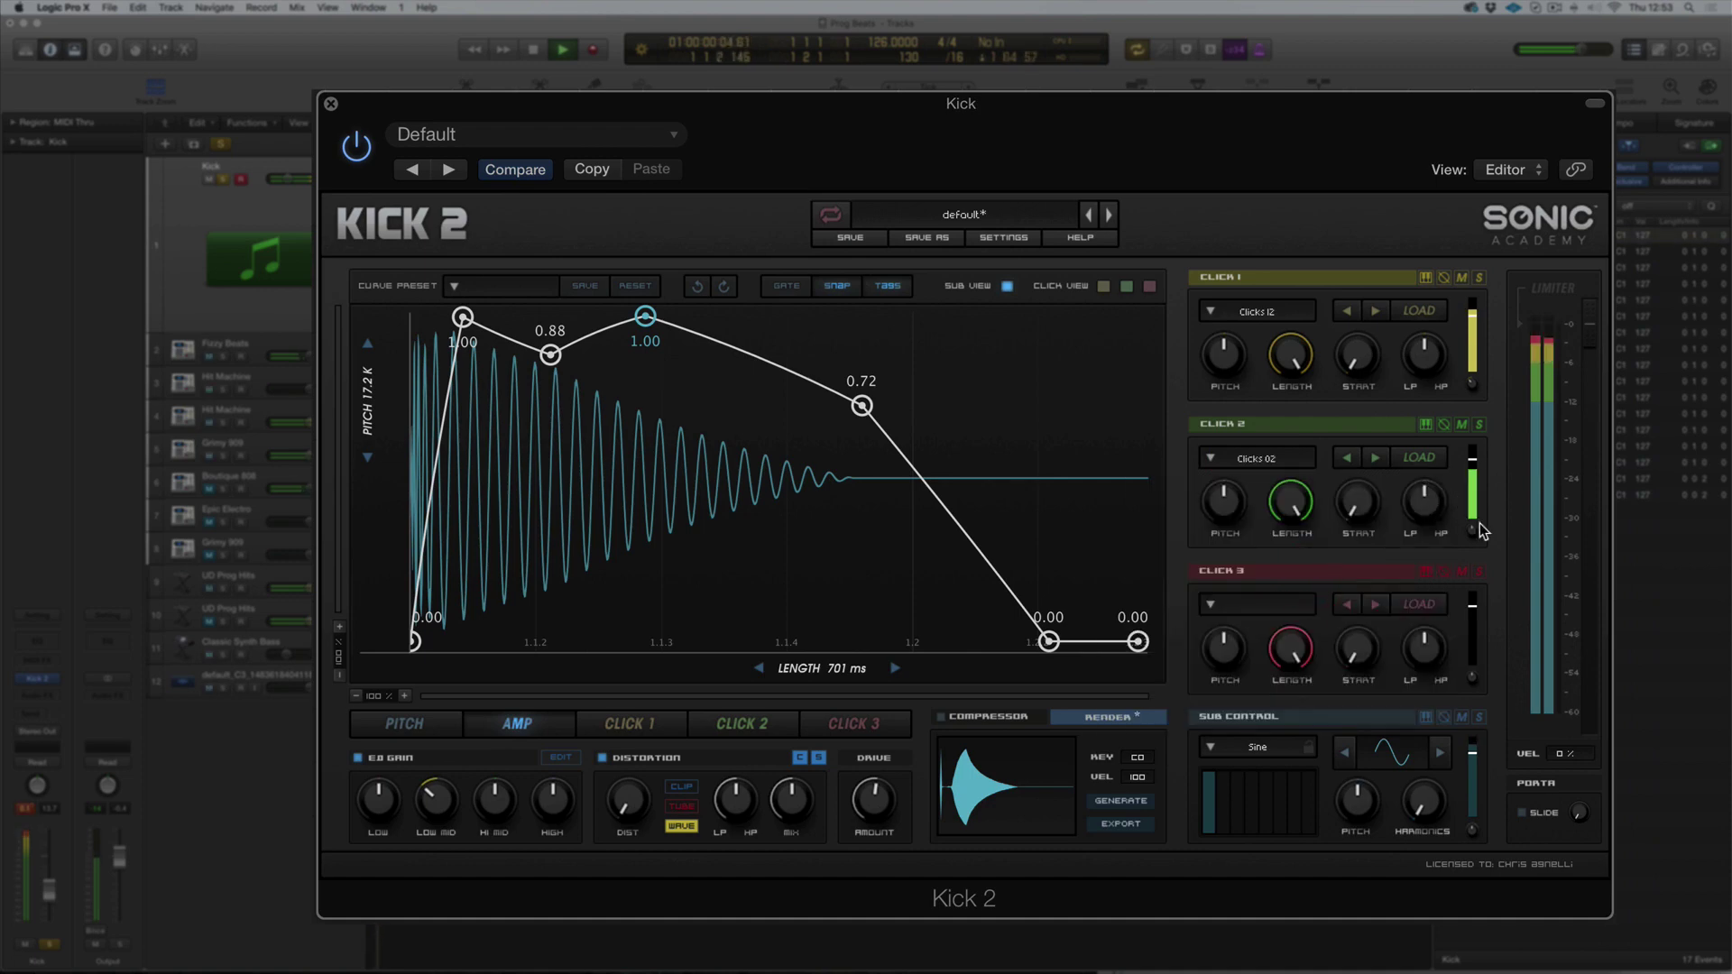
left_click_drag(1473, 533, 1483, 444)
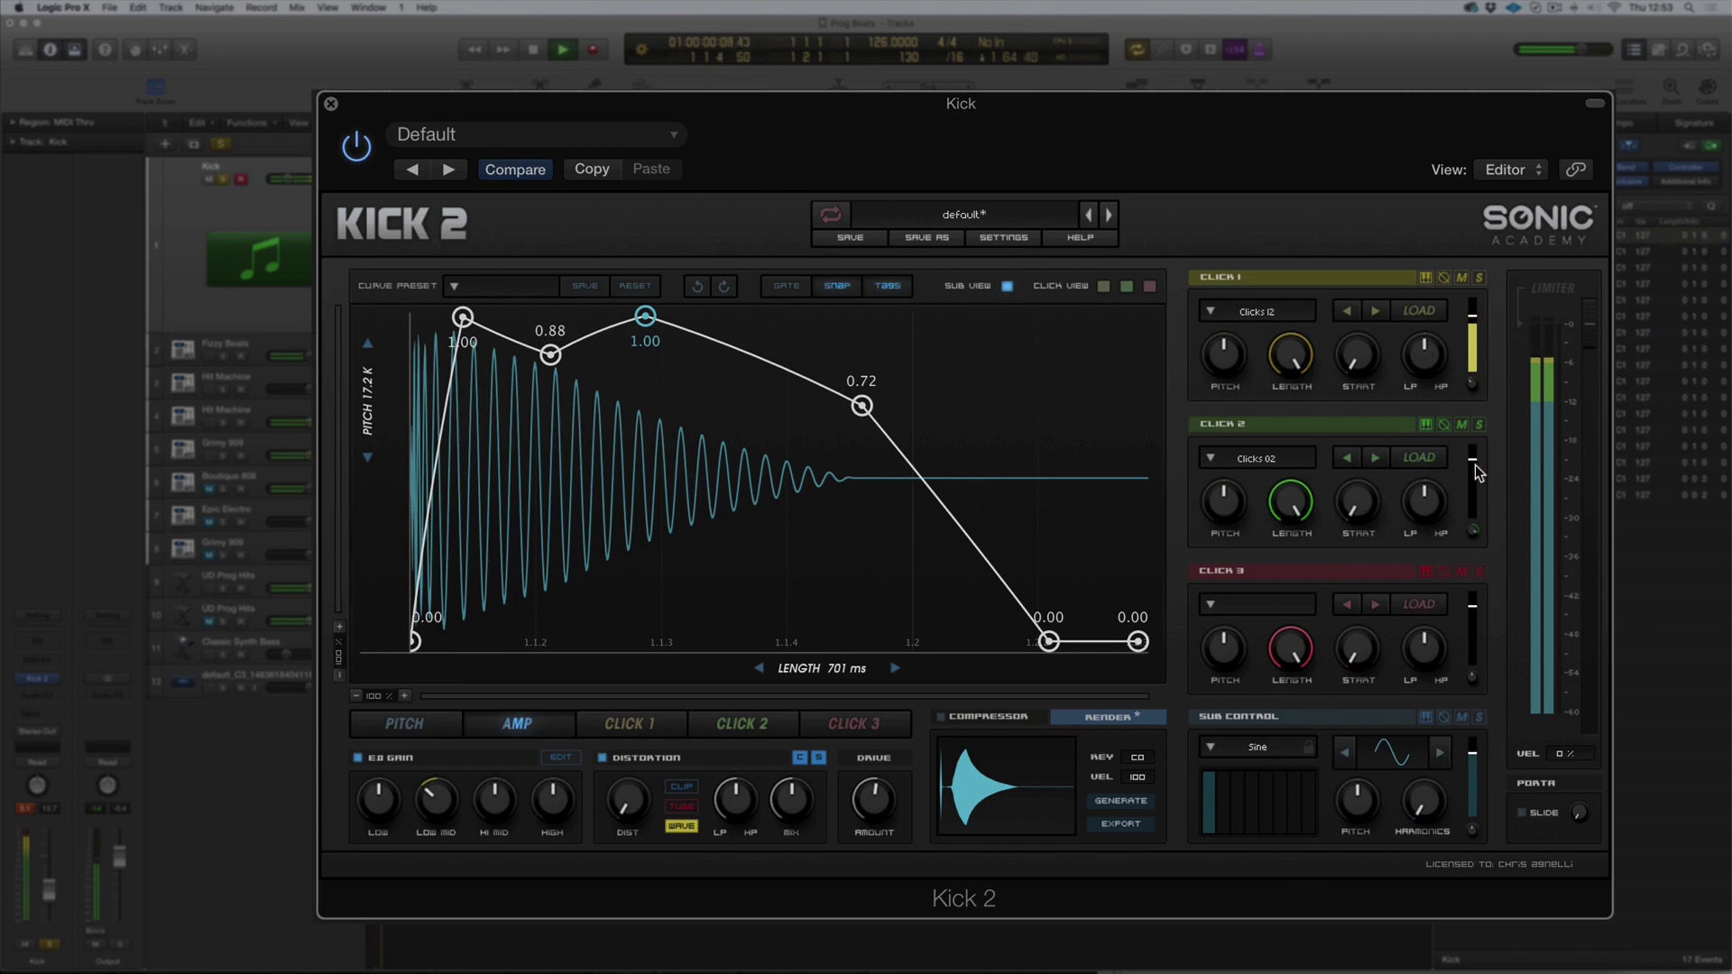
left_click(1464, 408)
left_click(1012, 237)
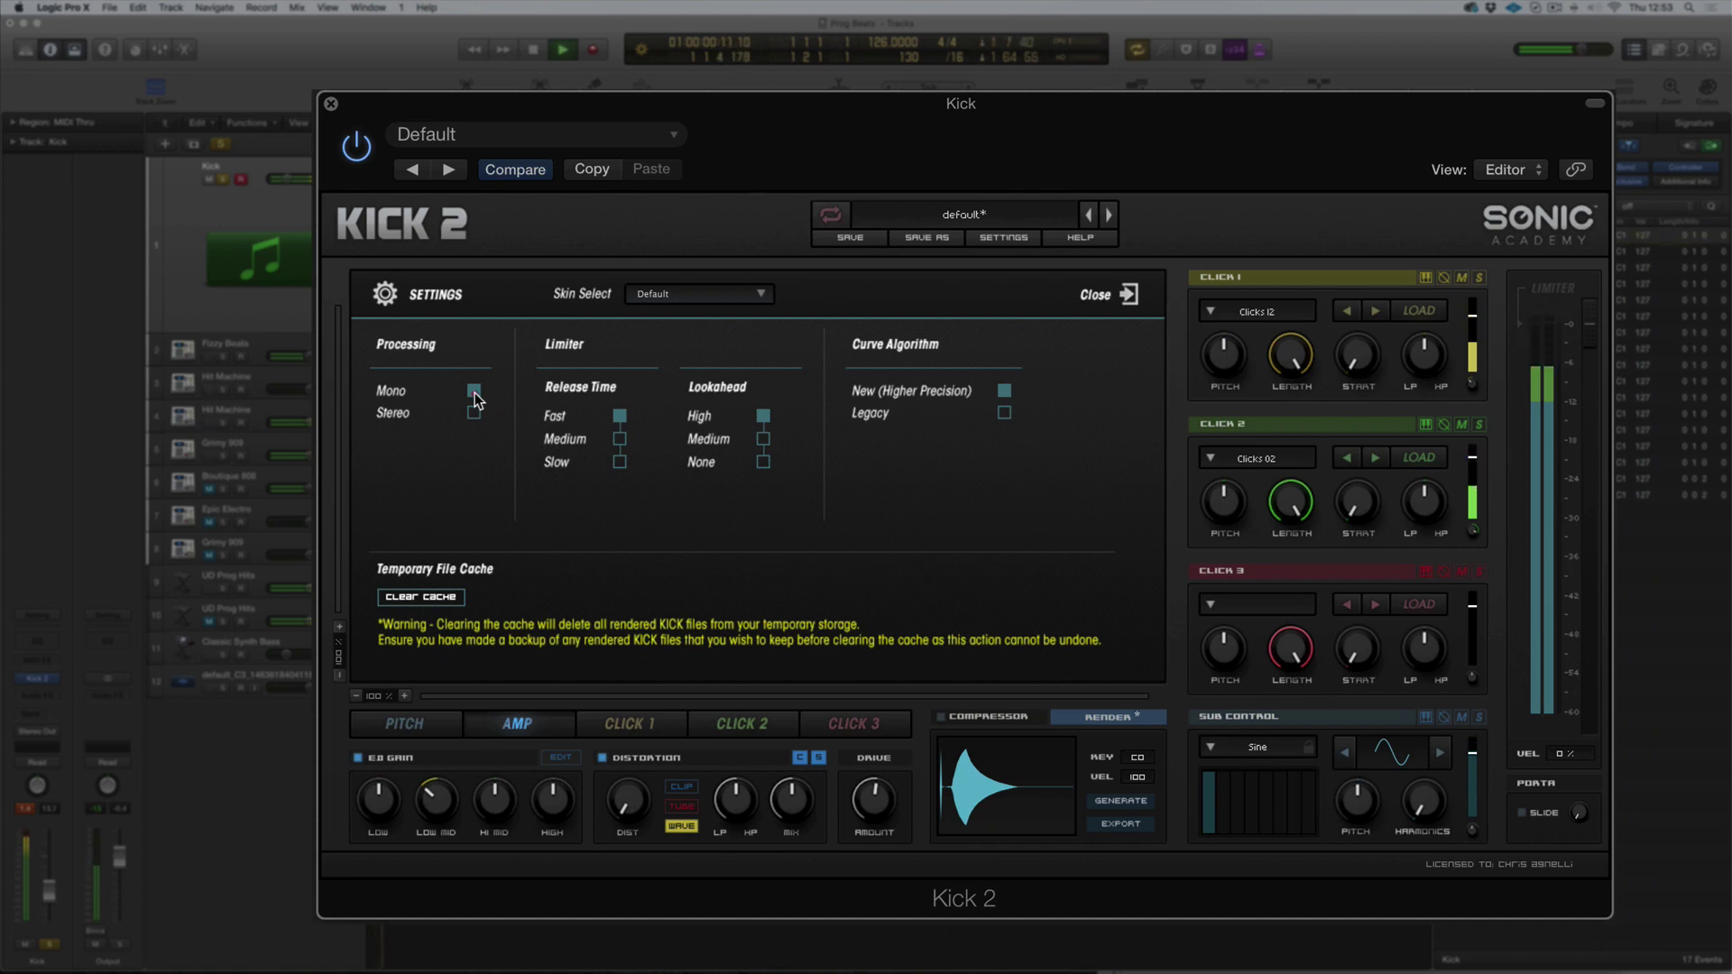
Stop playback with Kick 2 processing set to Mono
key("space")
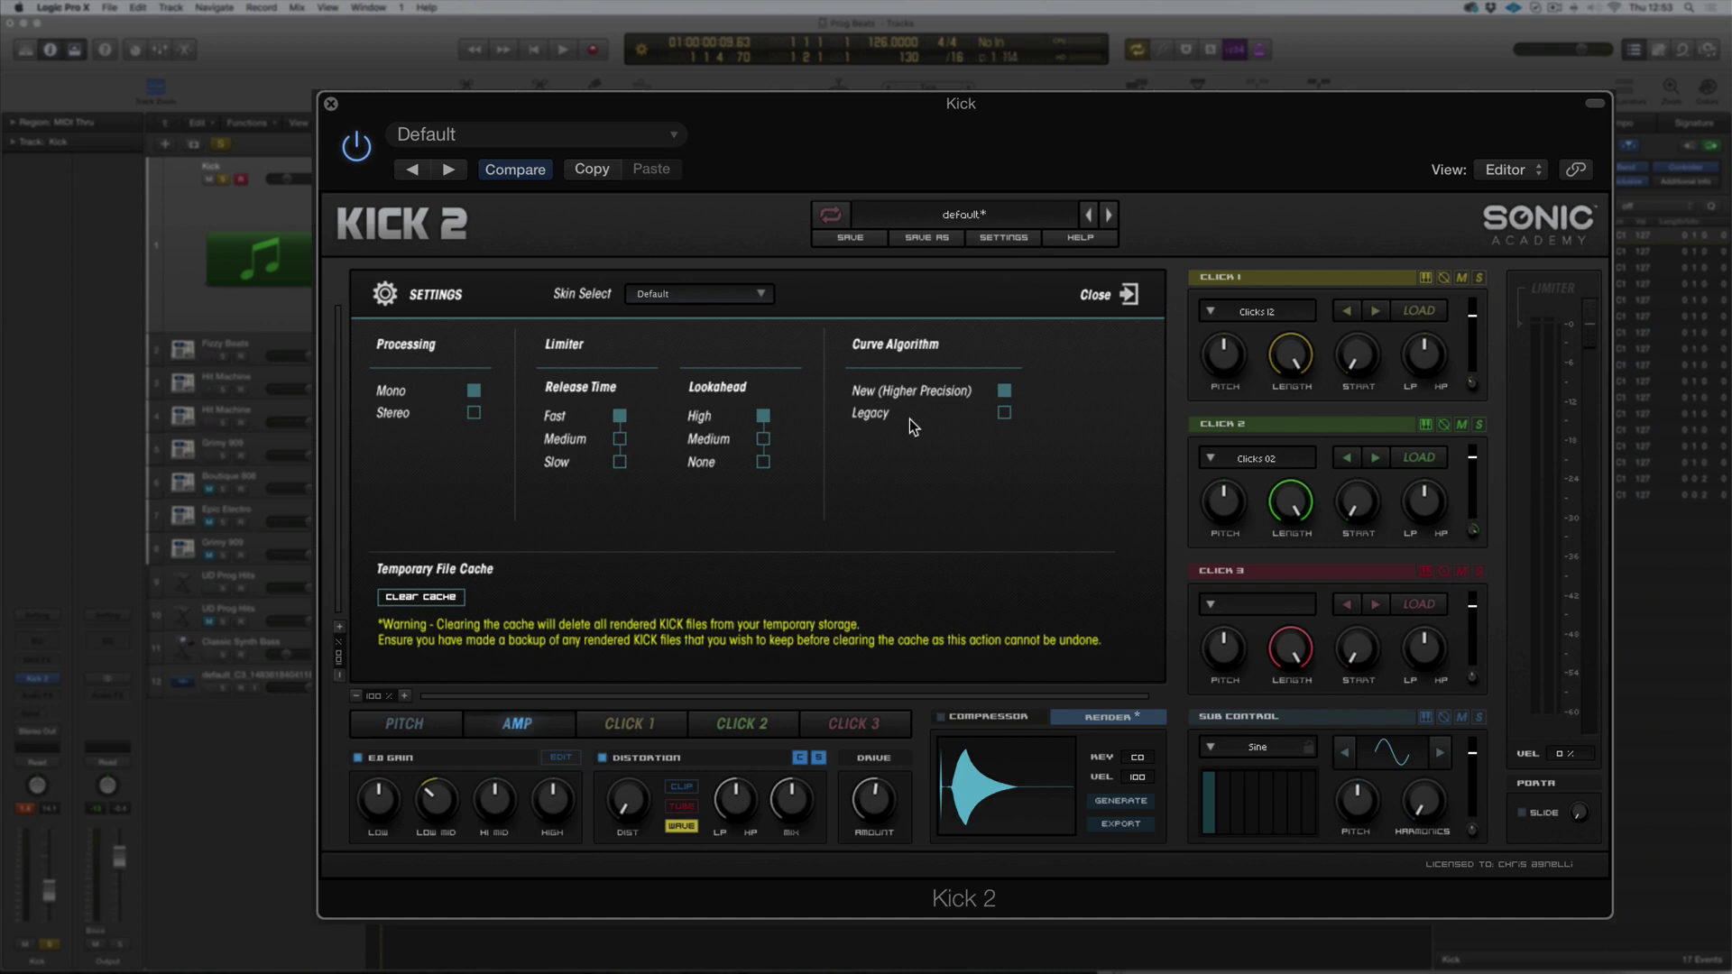
left_click(738, 296)
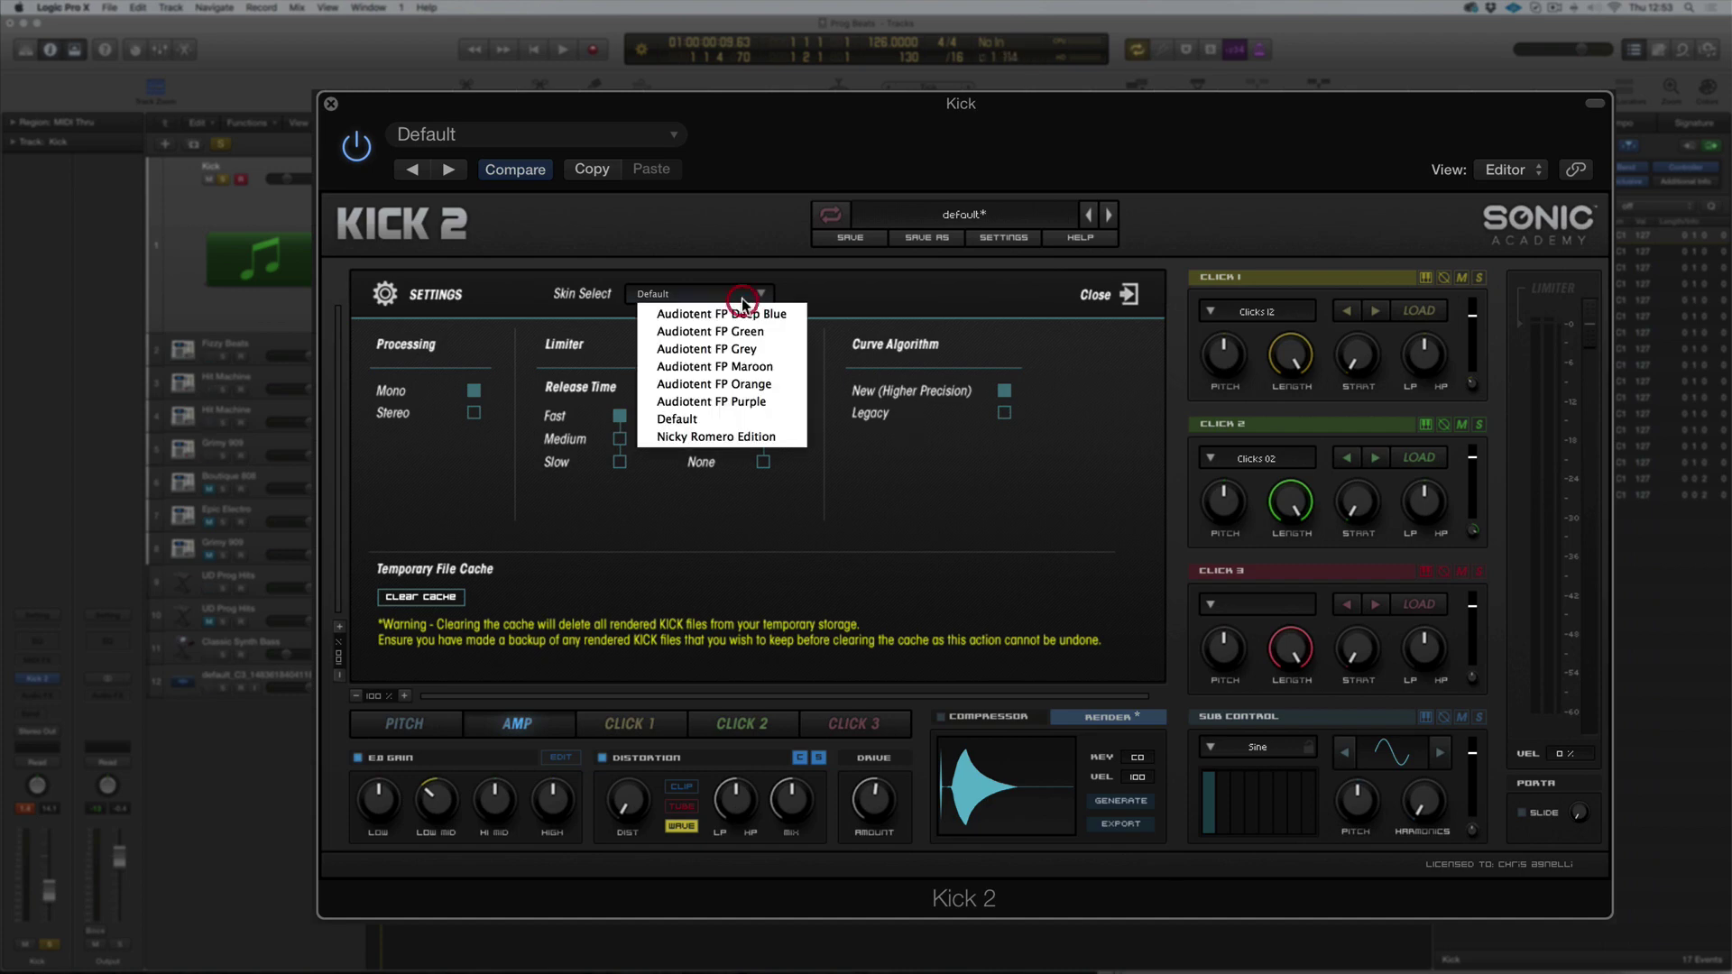
left_click(735, 332)
left_click(746, 296)
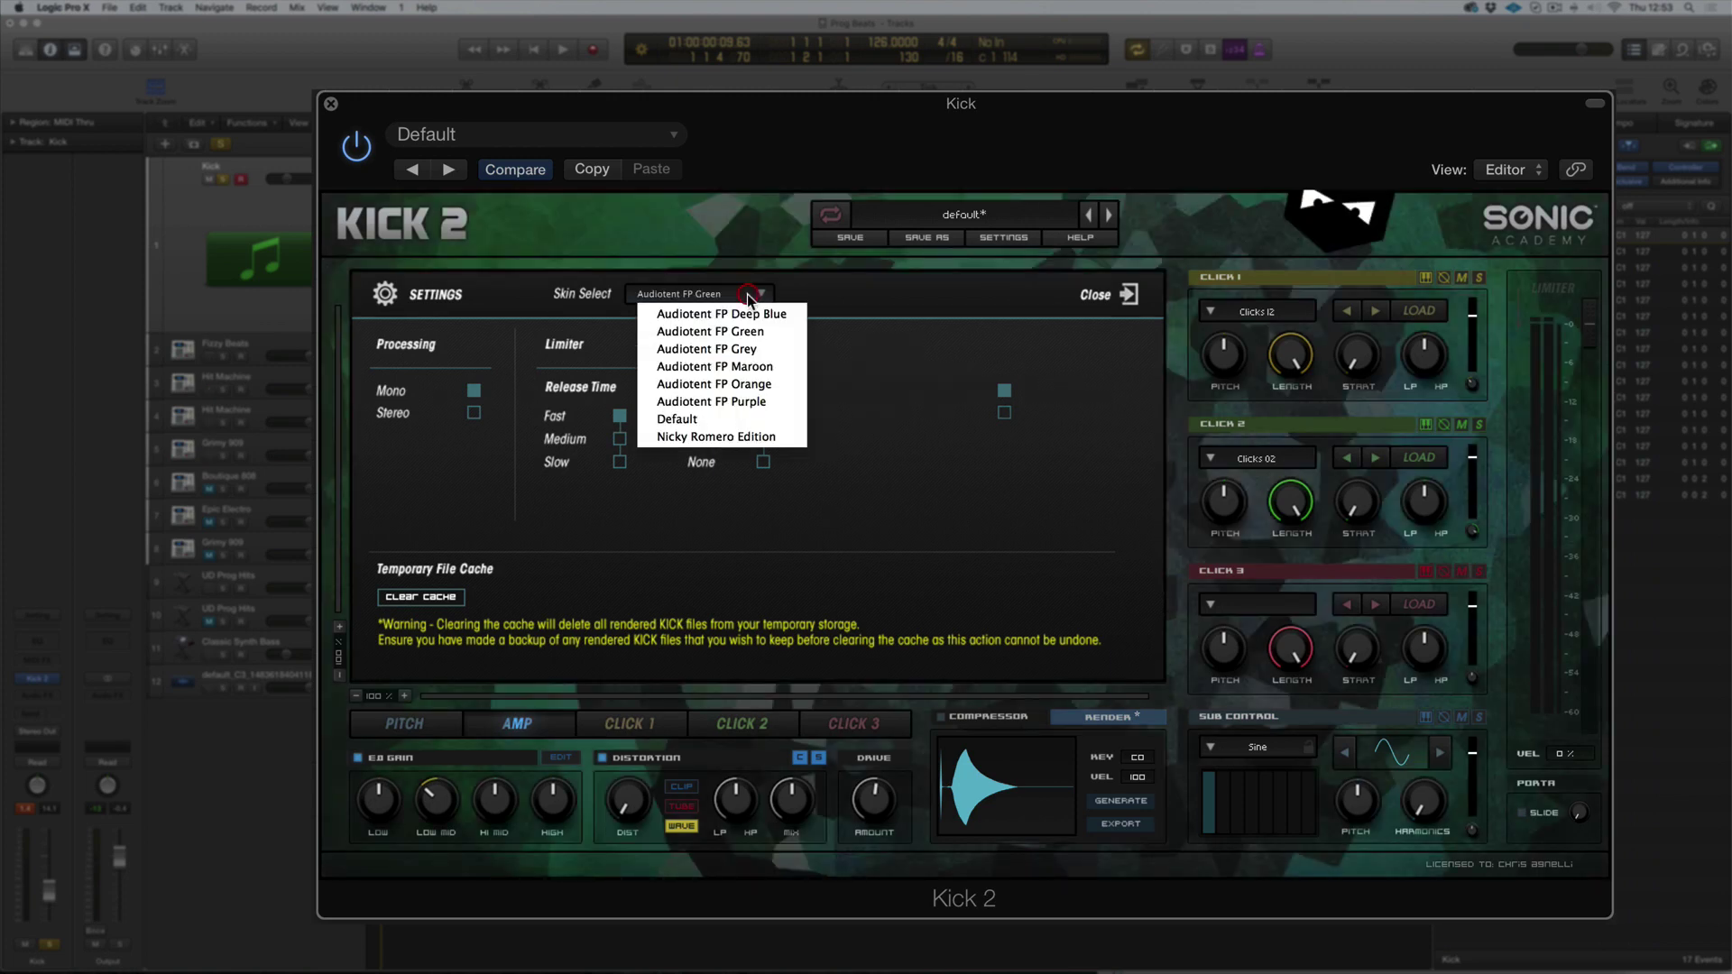
left_click(726, 348)
left_click(739, 296)
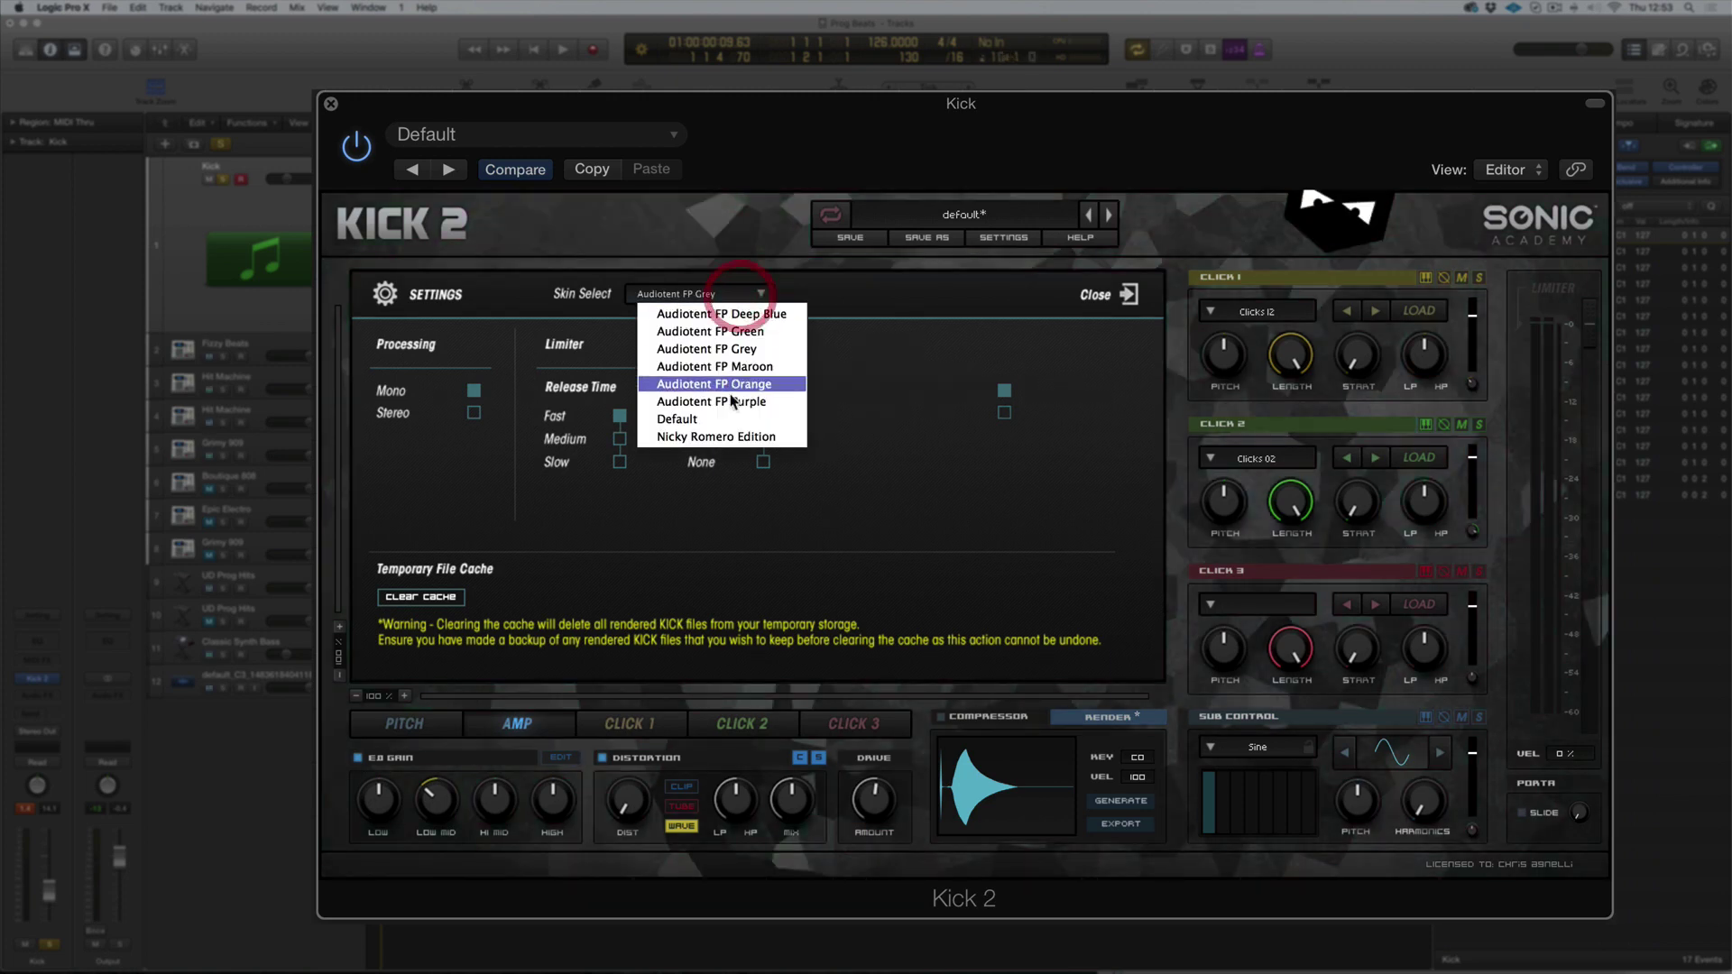
left_click(727, 420)
left_click(740, 298)
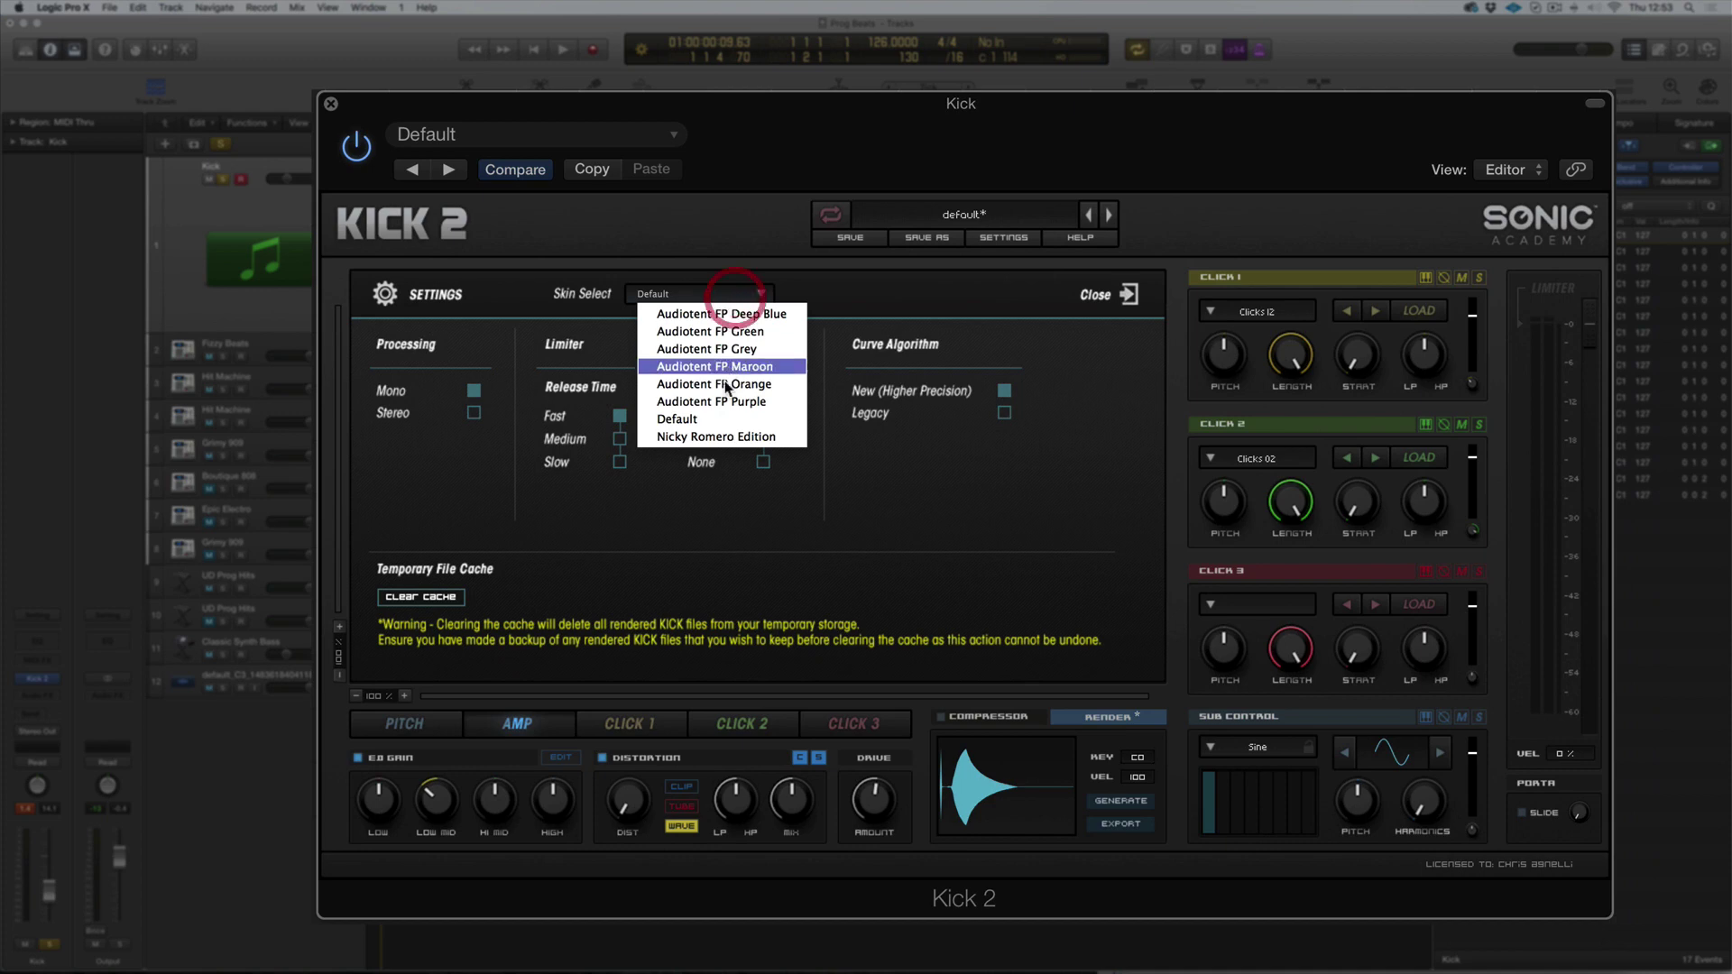
left_click(717, 434)
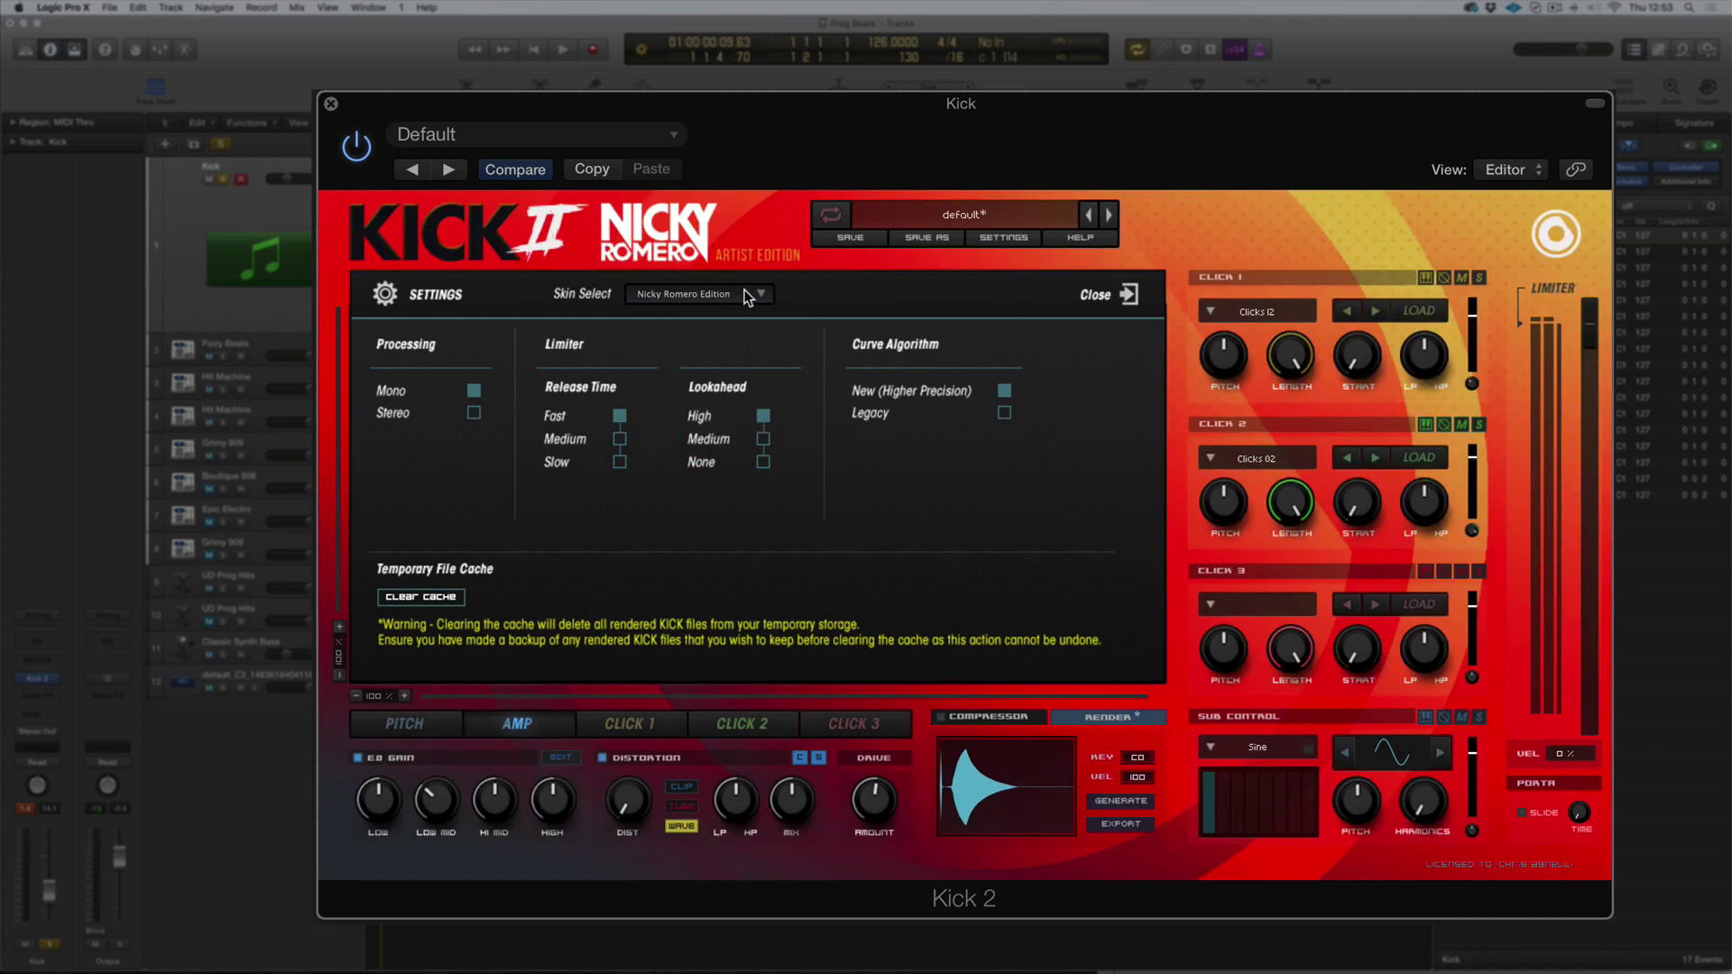
left_click(744, 296)
left_click(726, 305)
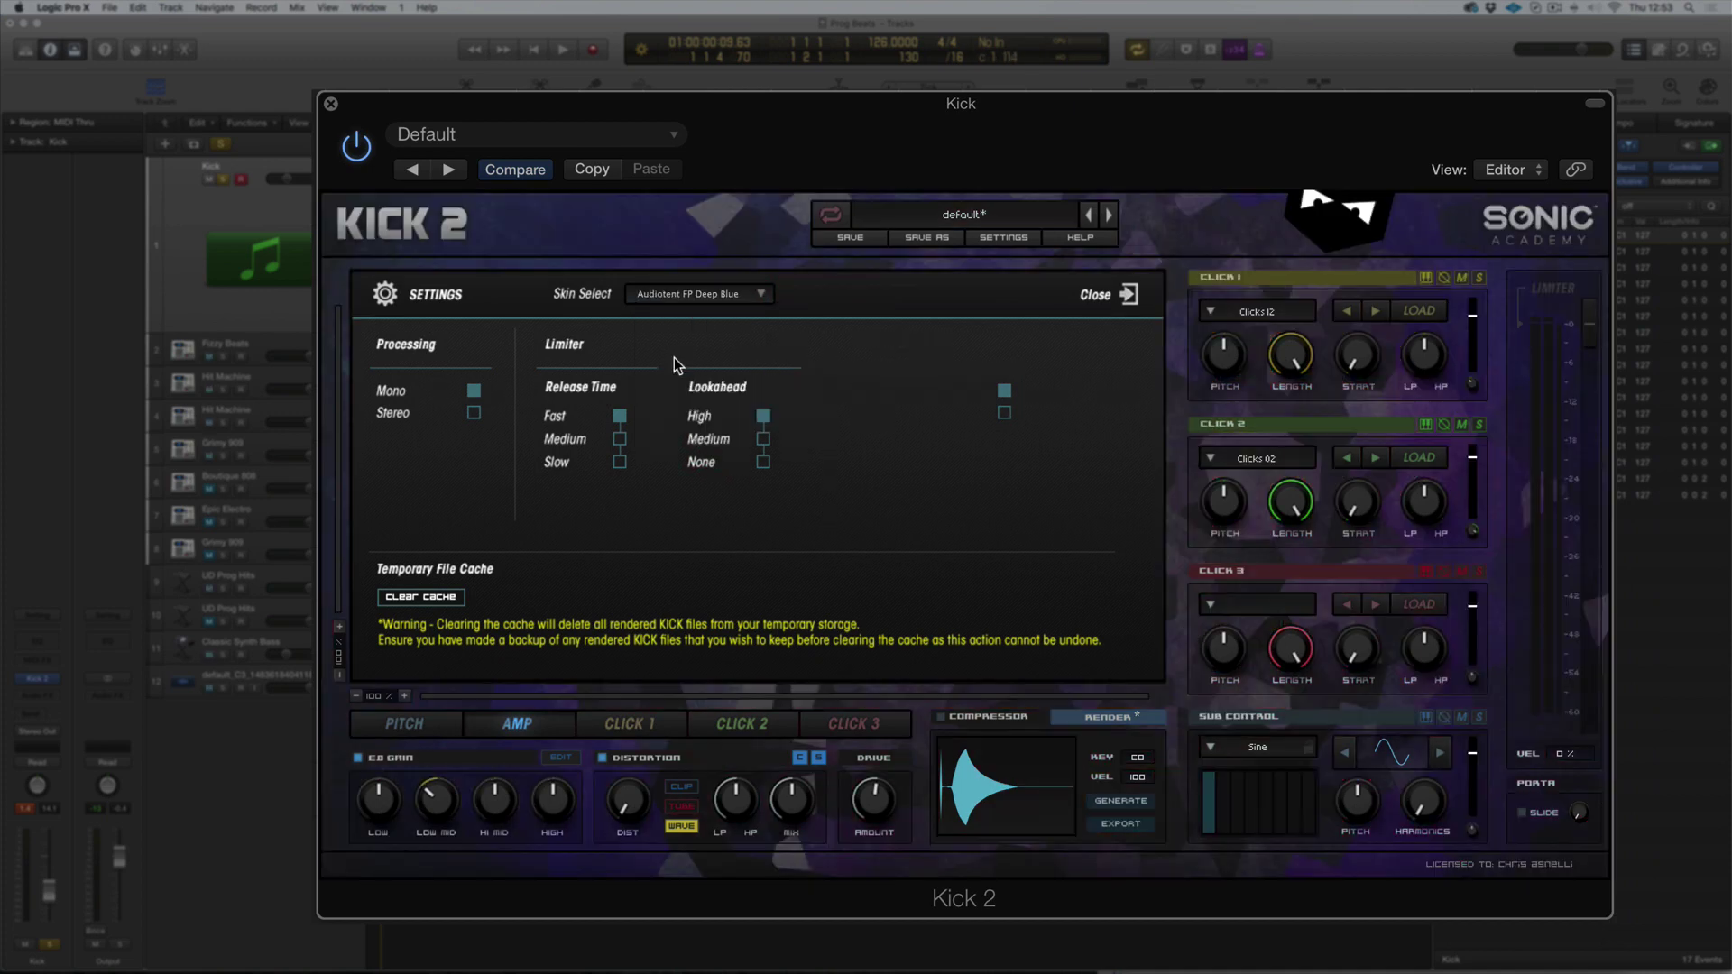
left_click(735, 294)
left_click(719, 420)
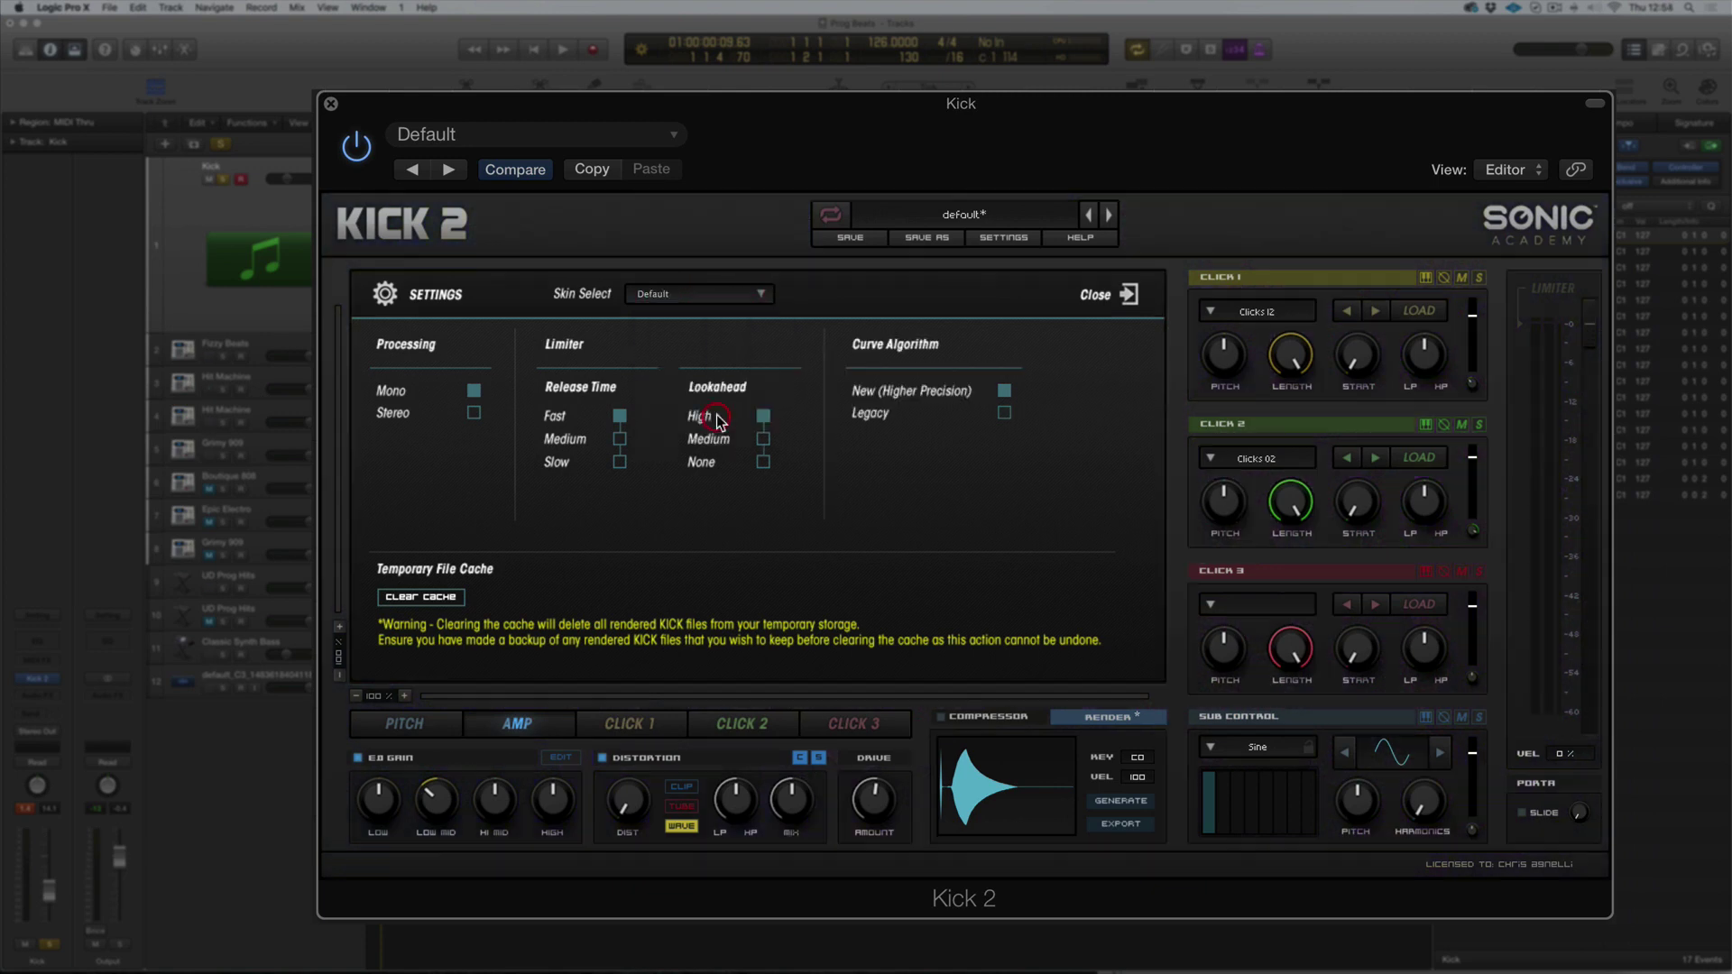